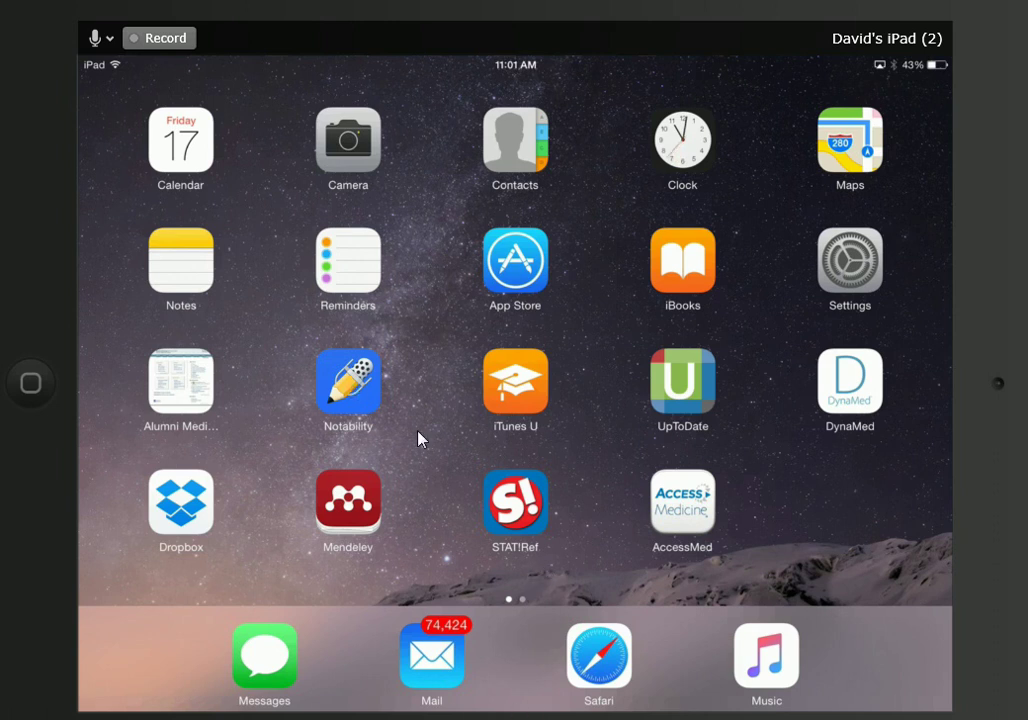
# Open Notability and create a new blank note.
pyautogui.click(348, 380)
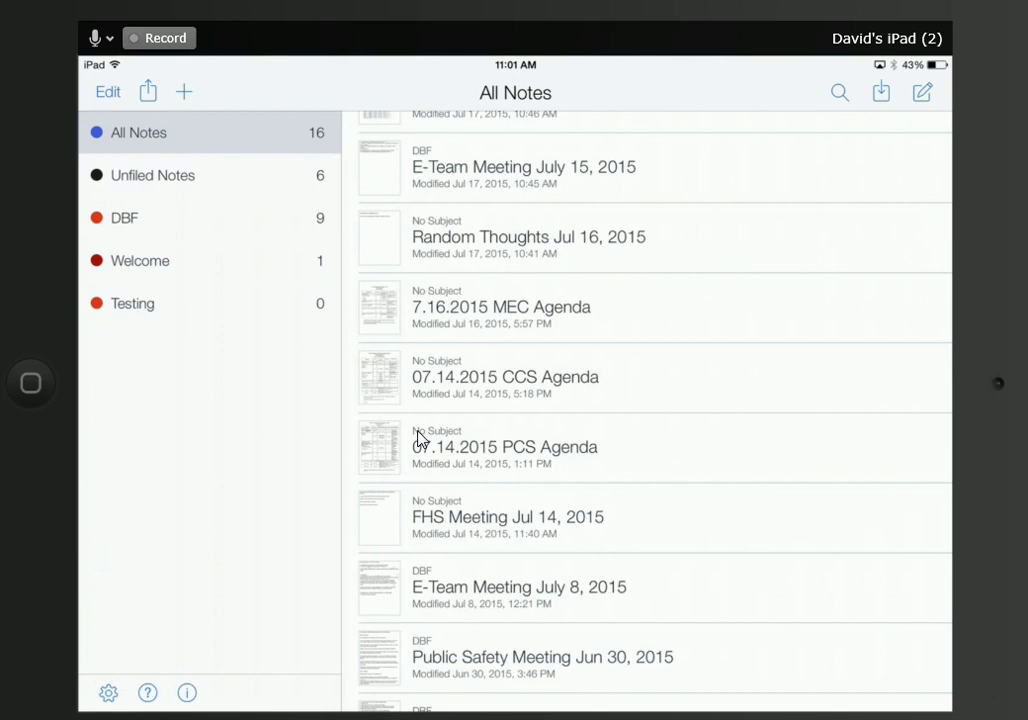
pyautogui.scroll(2, 418, 440)
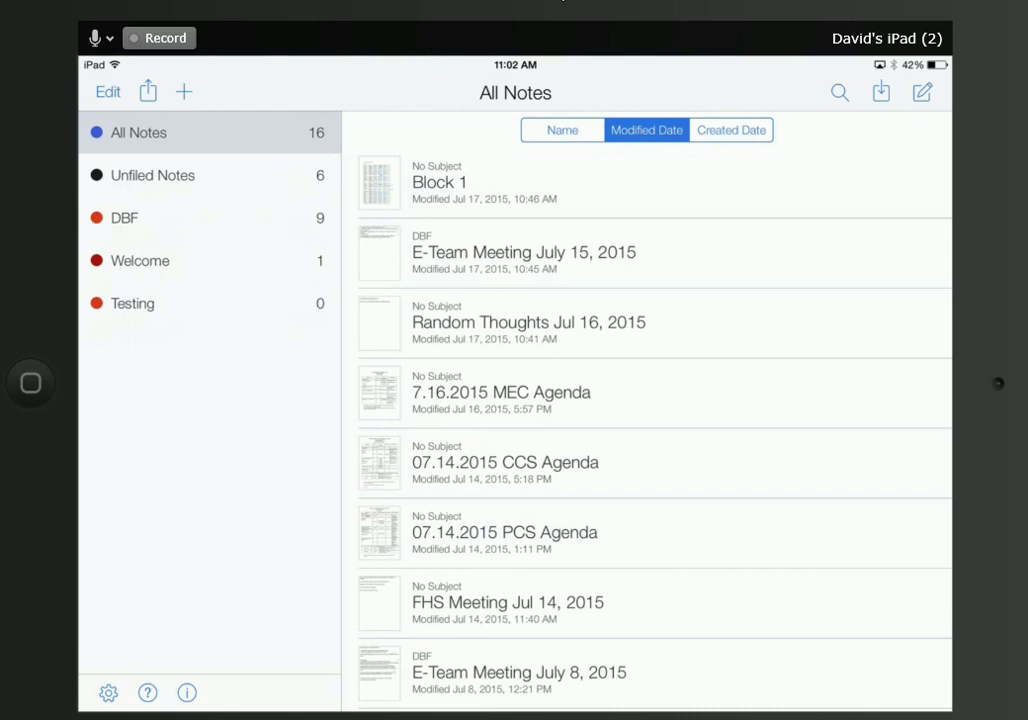
pyautogui.click(920, 95)
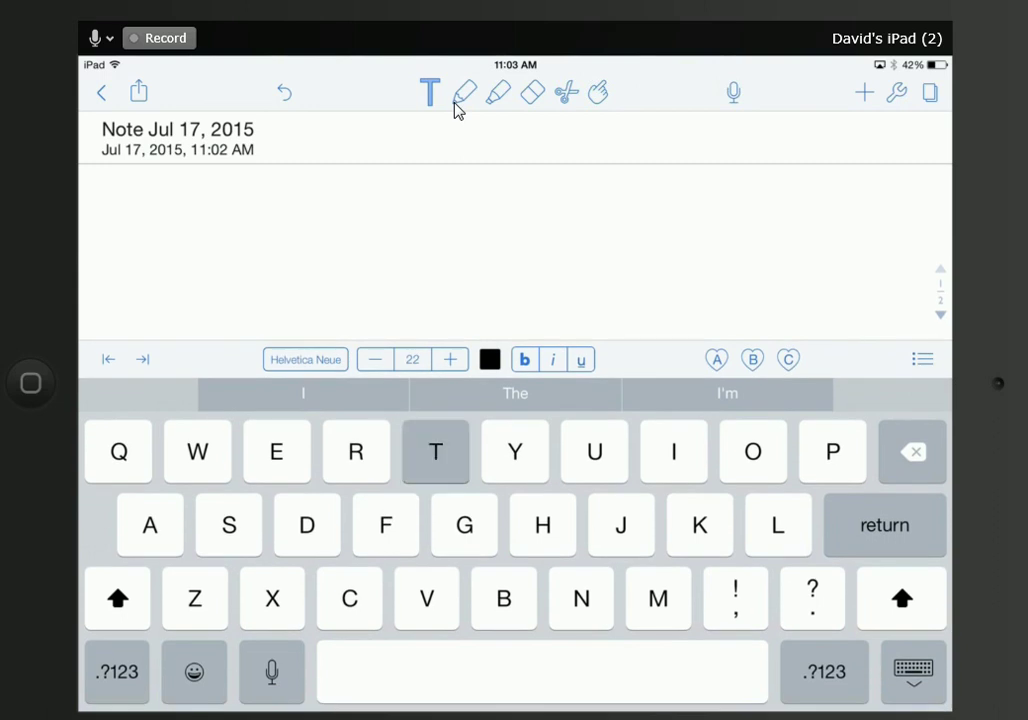
# Enter the text "Type anything" in the new note and hide the on-screen keyboard.
pyautogui.write('Type ')
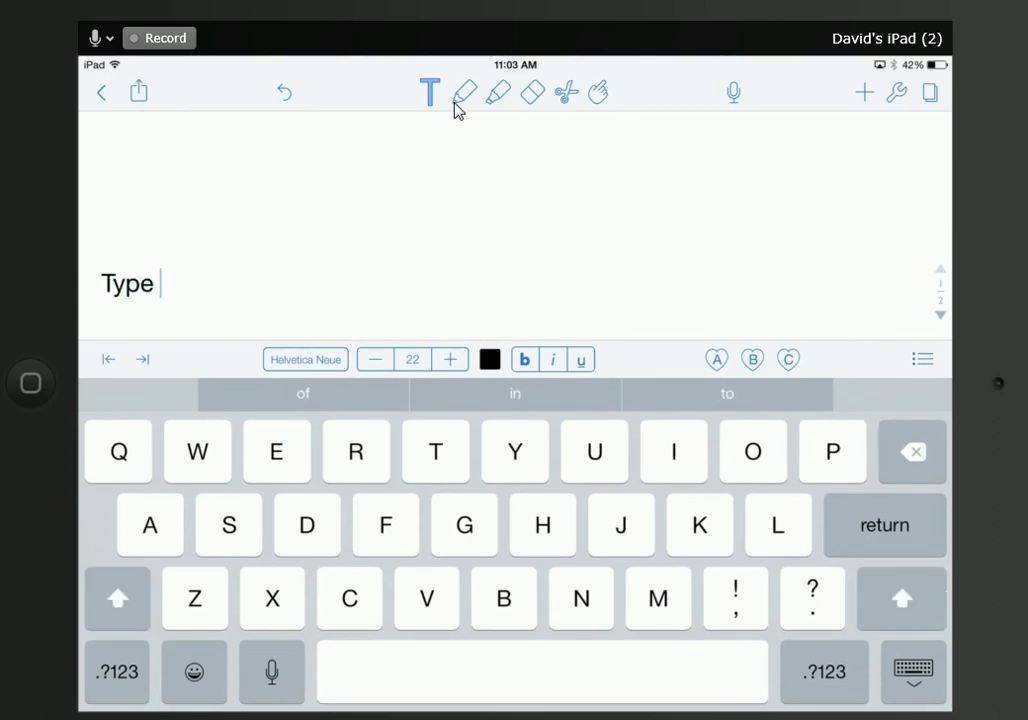
pyautogui.write('any')
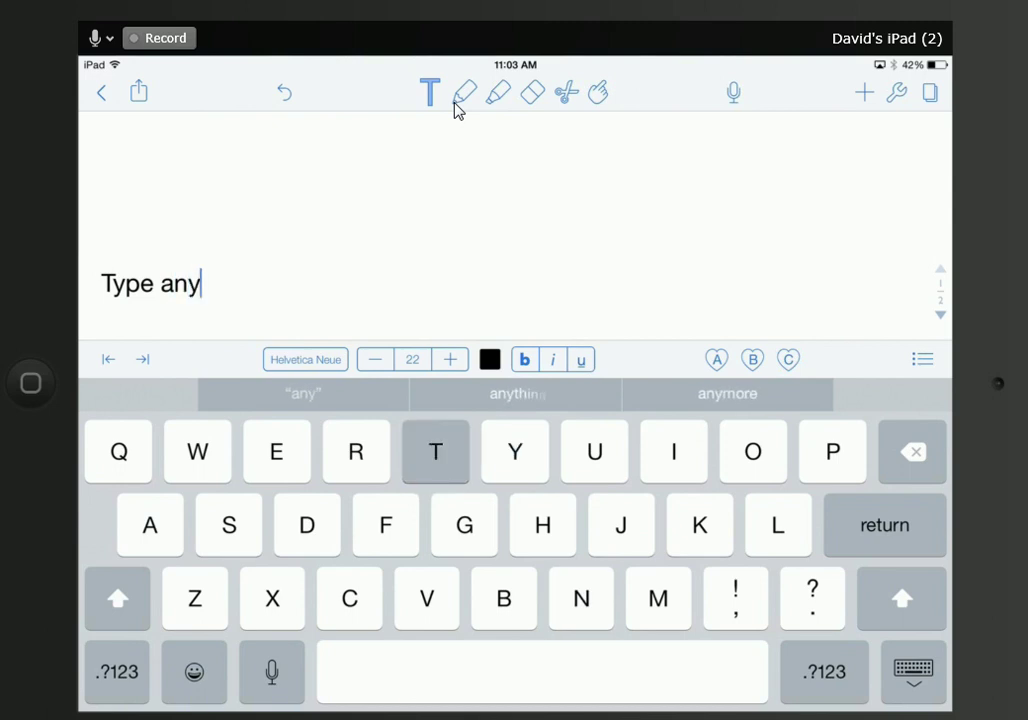
pyautogui.write('thing')
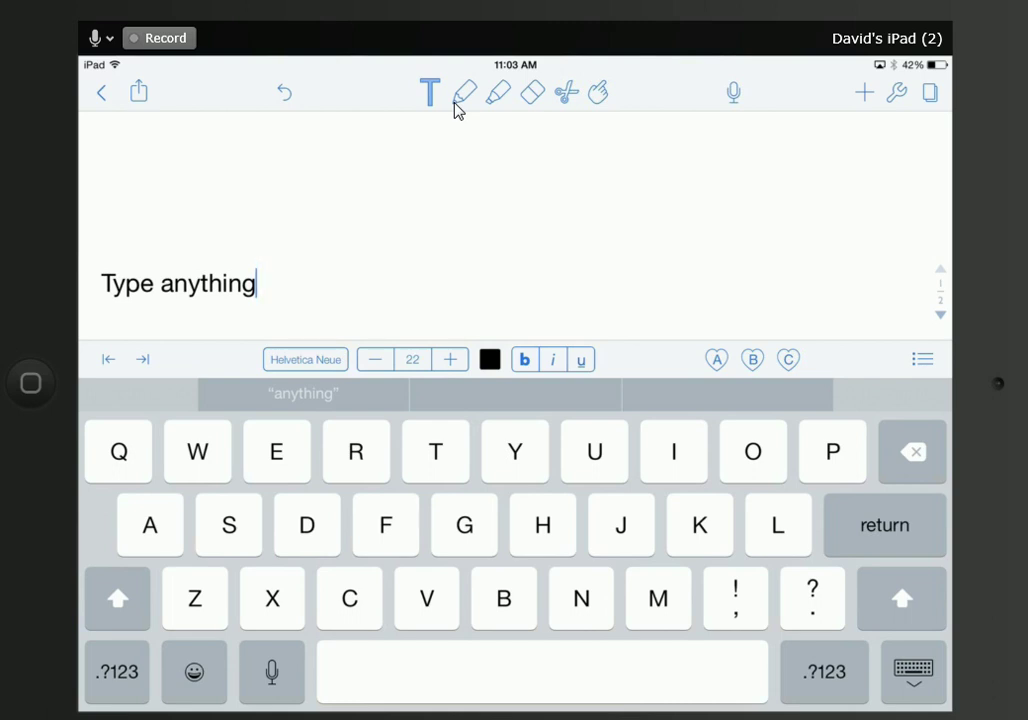
pyautogui.click(101, 222)
pyautogui.click(913, 672)
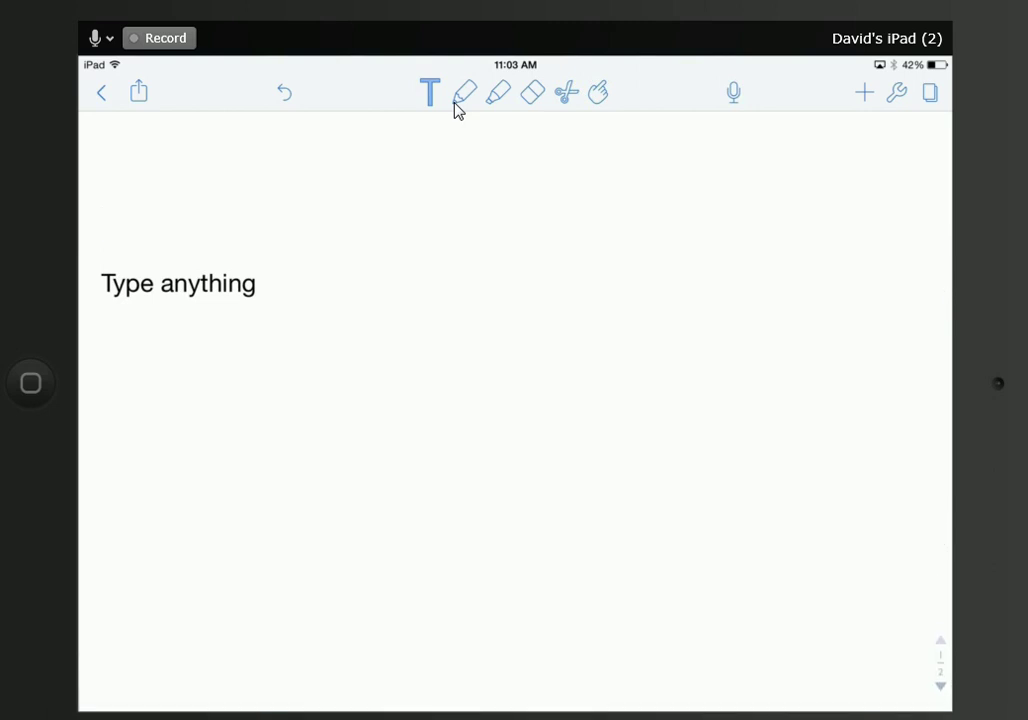
# Draw two red zigzag pen strokes below the typed text, one with a thick line and one with a thin line.
pyautogui.click(464, 93)
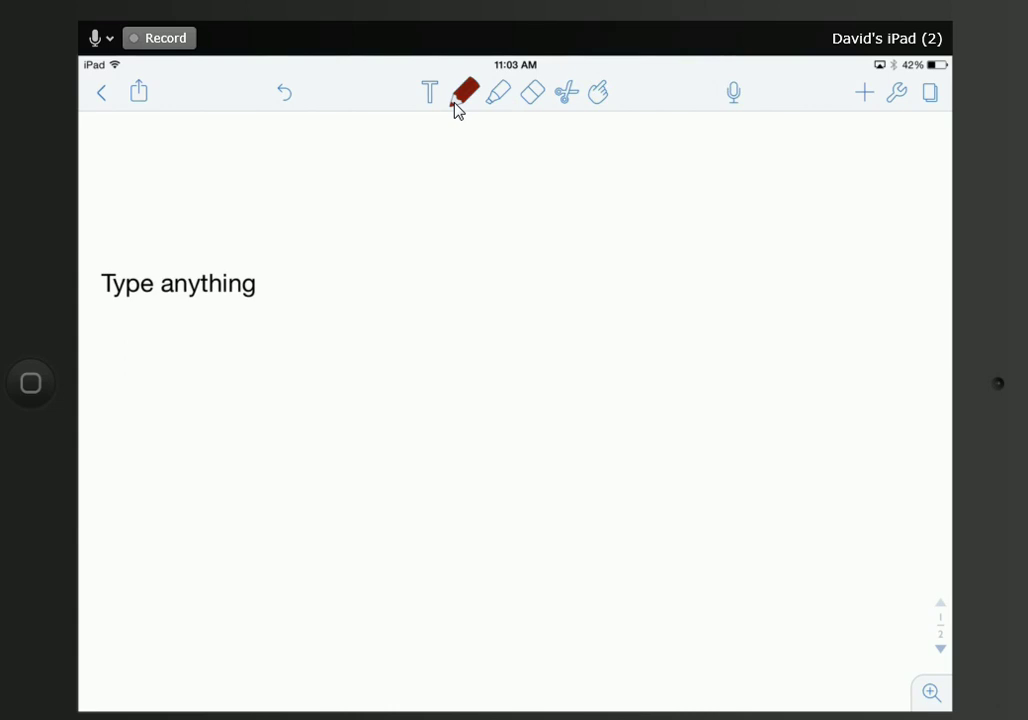
pyautogui.click(455, 104)
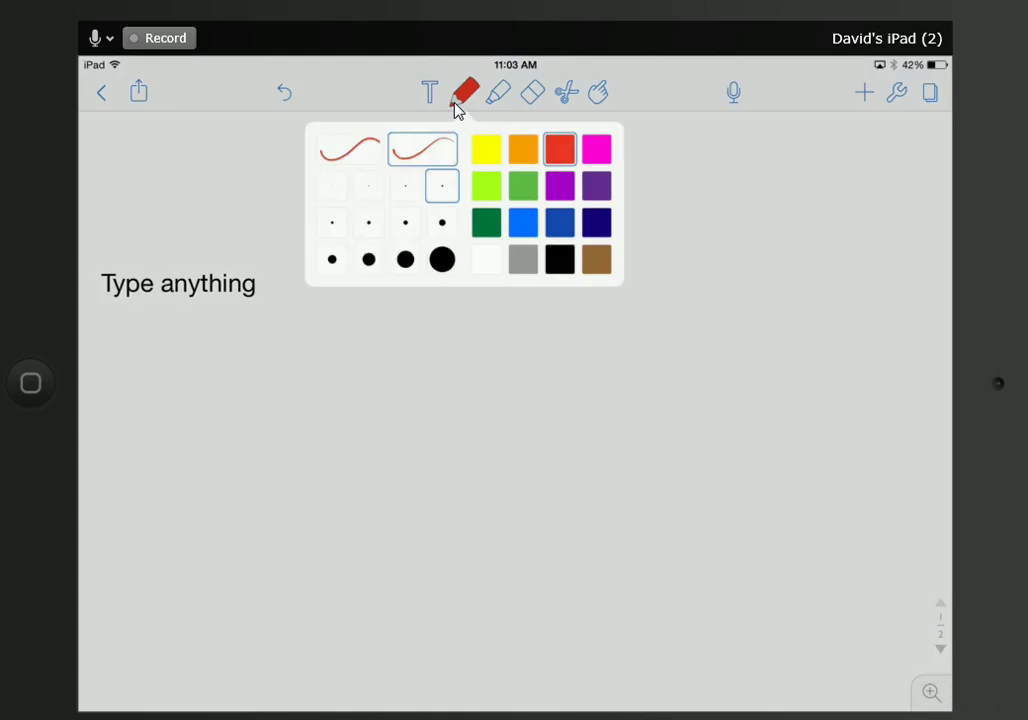
pyautogui.click(444, 223)
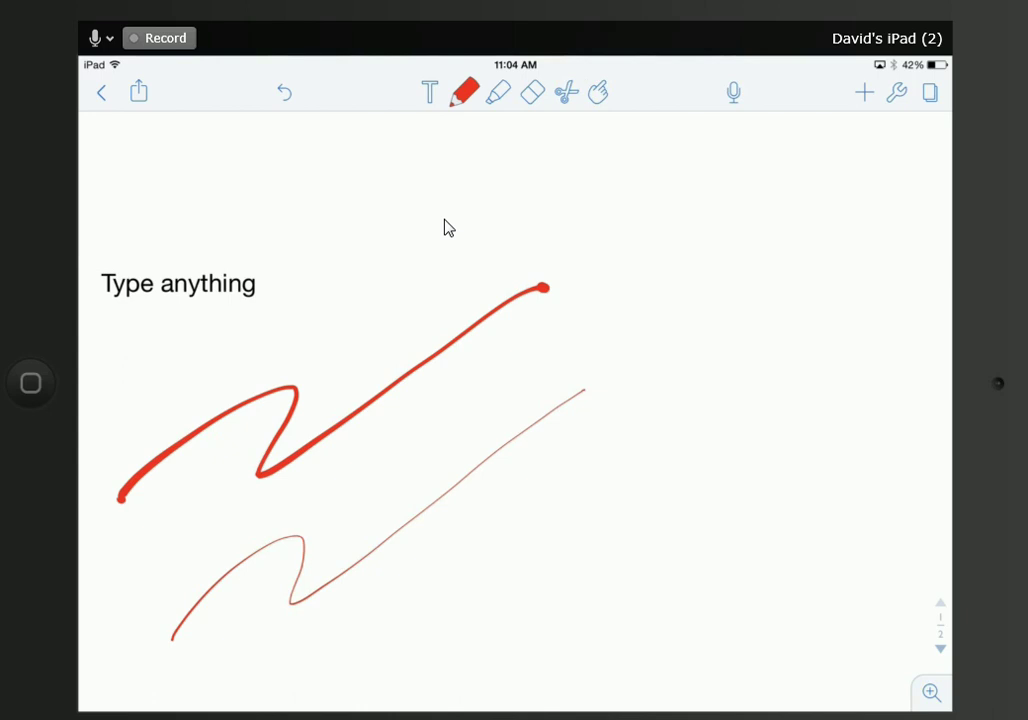
# Erase both red zigzag strokes from the note.
pyautogui.click(532, 92)
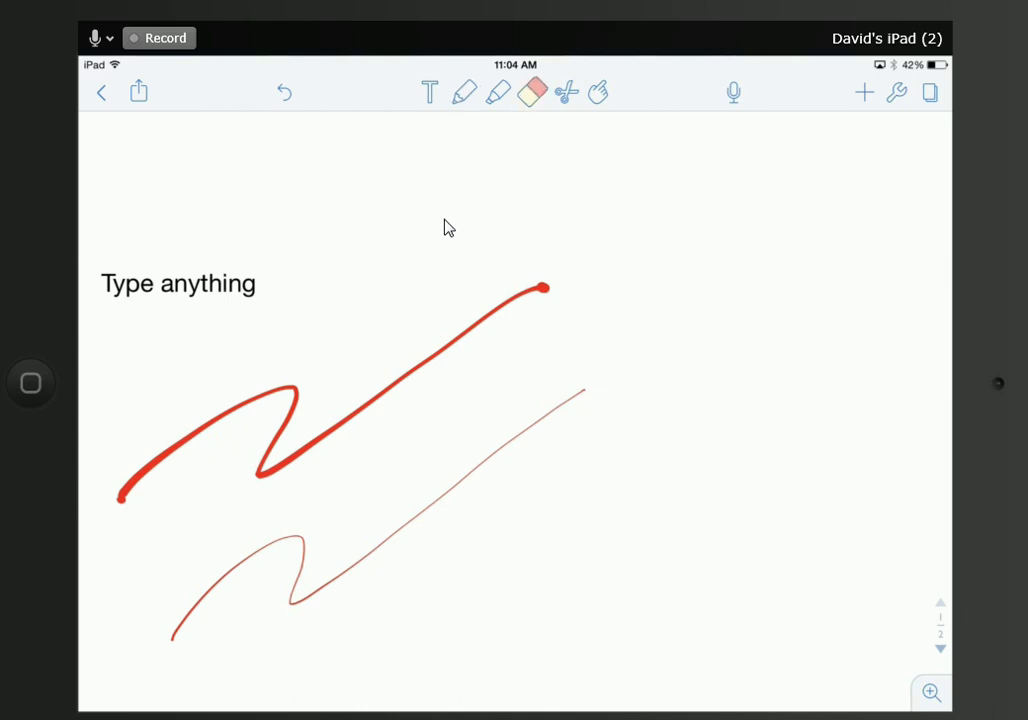
pyautogui.moveTo(130, 485); pyautogui.dragTo(240, 405)
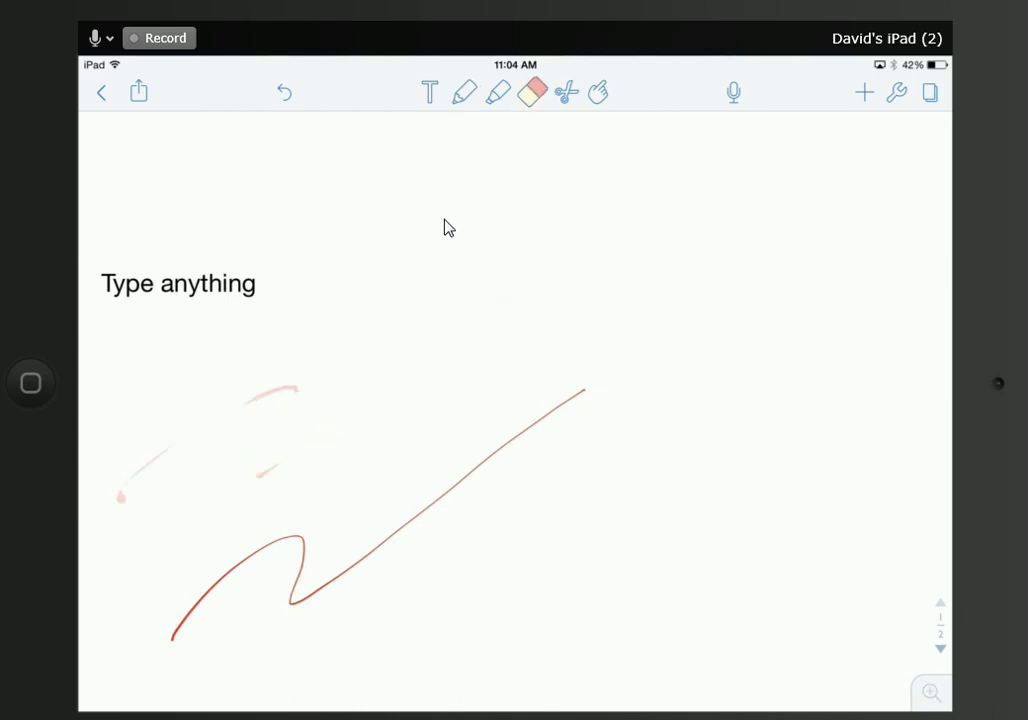
pyautogui.moveTo(250, 560); pyautogui.dragTo(360, 560)
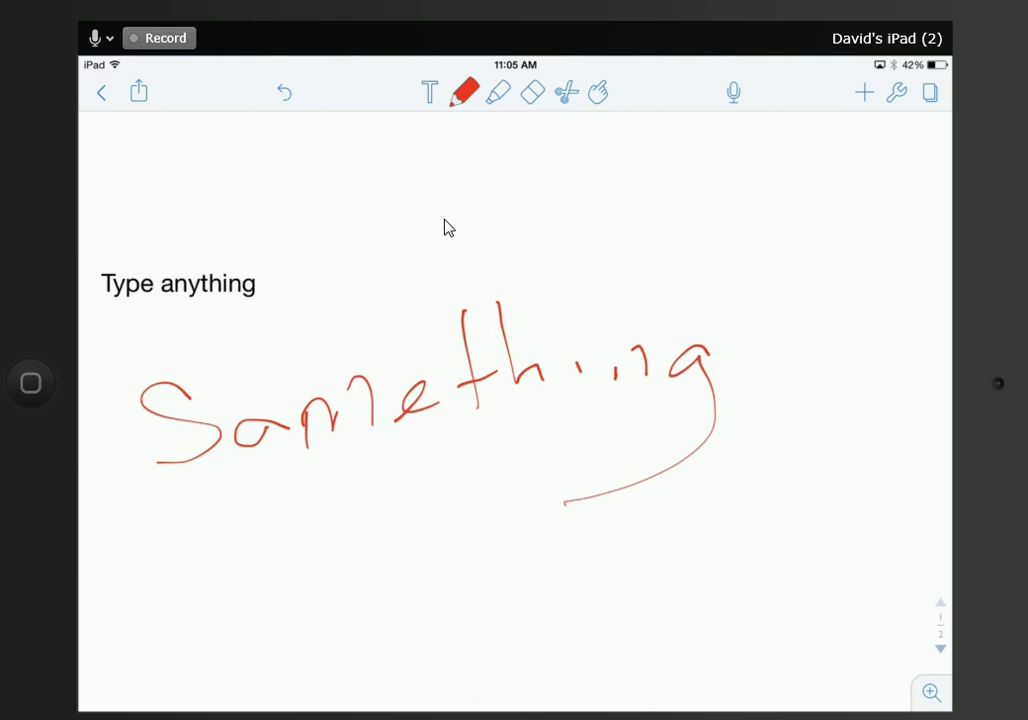
# Lasso the red handwritten word "Something" and scale it down slightly below the typed text.
pyautogui.click(567, 94)
pyautogui.moveTo(368, 308)
pyautogui.mouseDown()
pyautogui.moveTo(206, 335)
pyautogui.moveTo(115, 430)
pyautogui.moveTo(367, 503)
pyautogui.moveTo(786, 454)
pyautogui.moveTo(740, 300)
pyautogui.moveTo(425, 292)
pyautogui.moveTo(305, 333)
pyautogui.mouseUp()
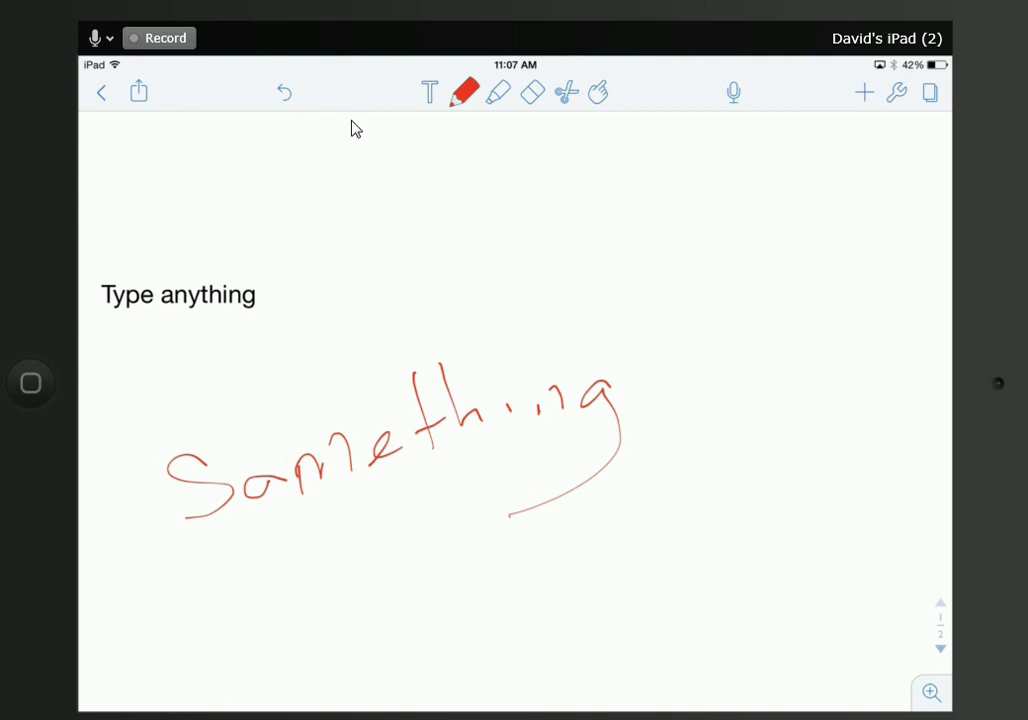
# Change the note's paper pattern to the finest square grid, keeping the white background.
pyautogui.click(897, 93)
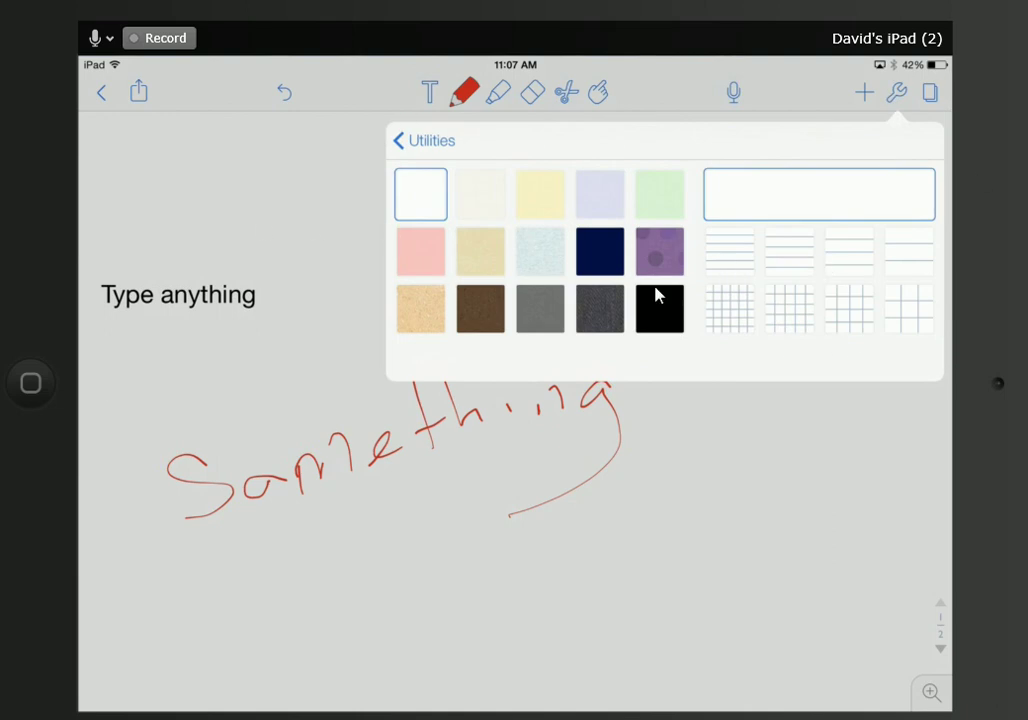
pyautogui.click(737, 313)
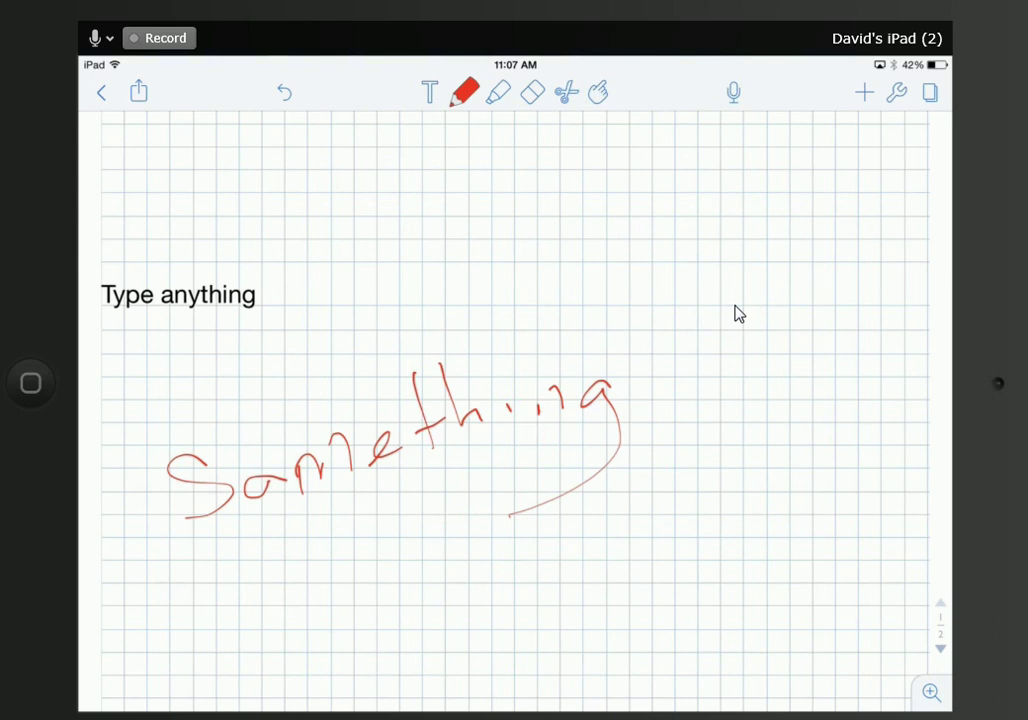
# Record a short audio clip linked to the note and stop the recording.
pyautogui.click(733, 92)
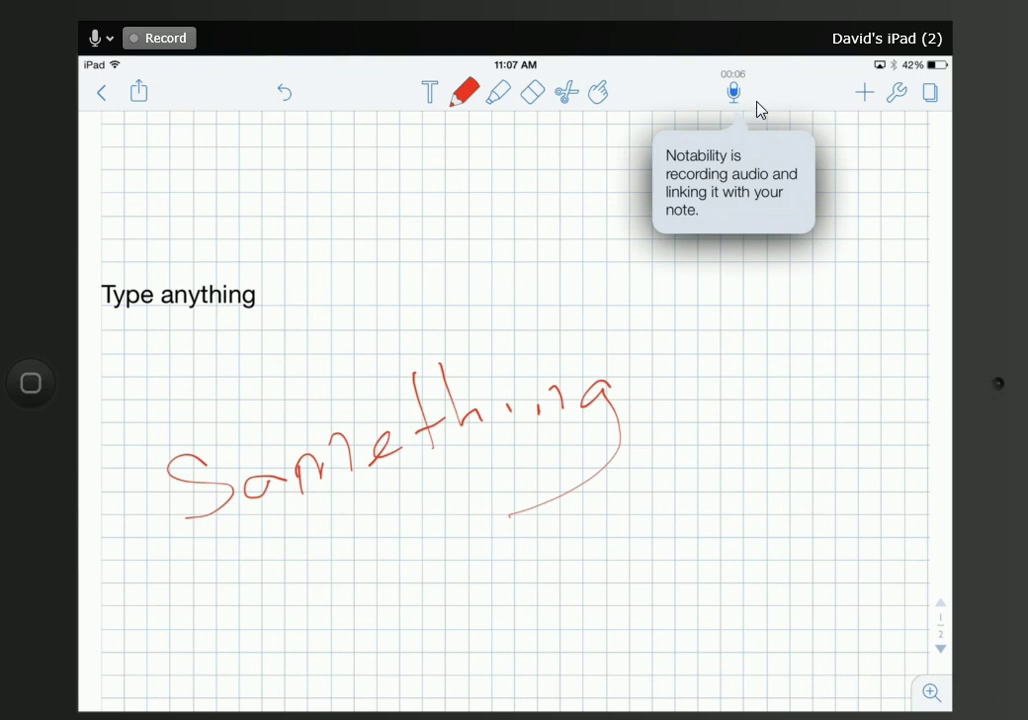
pyautogui.click(733, 92)
pyautogui.click(756, 96)
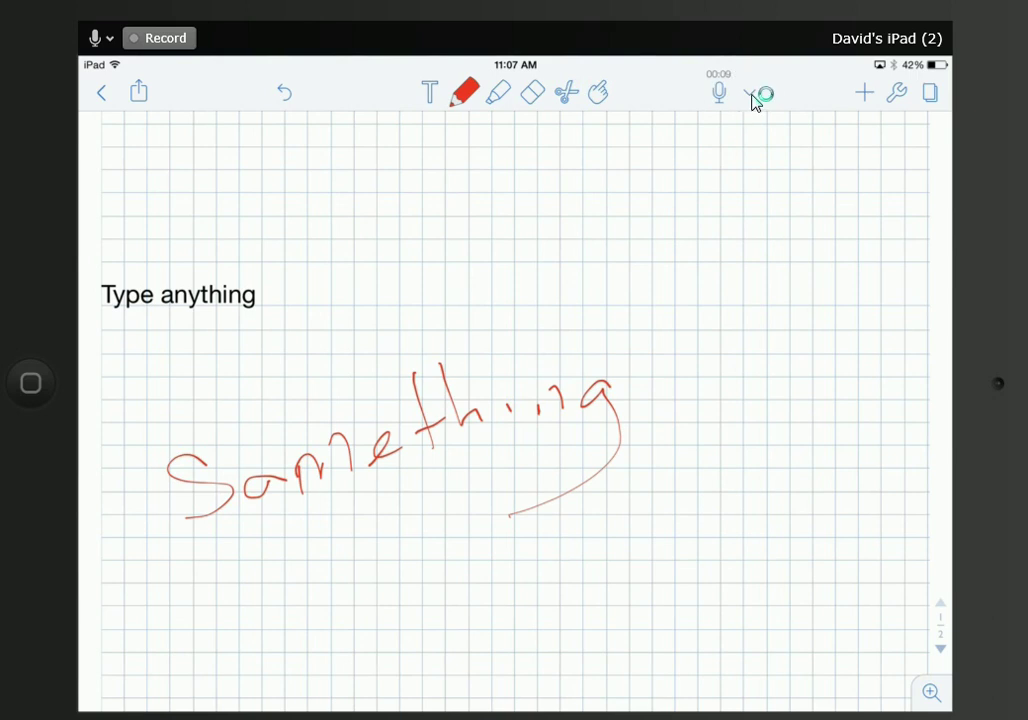
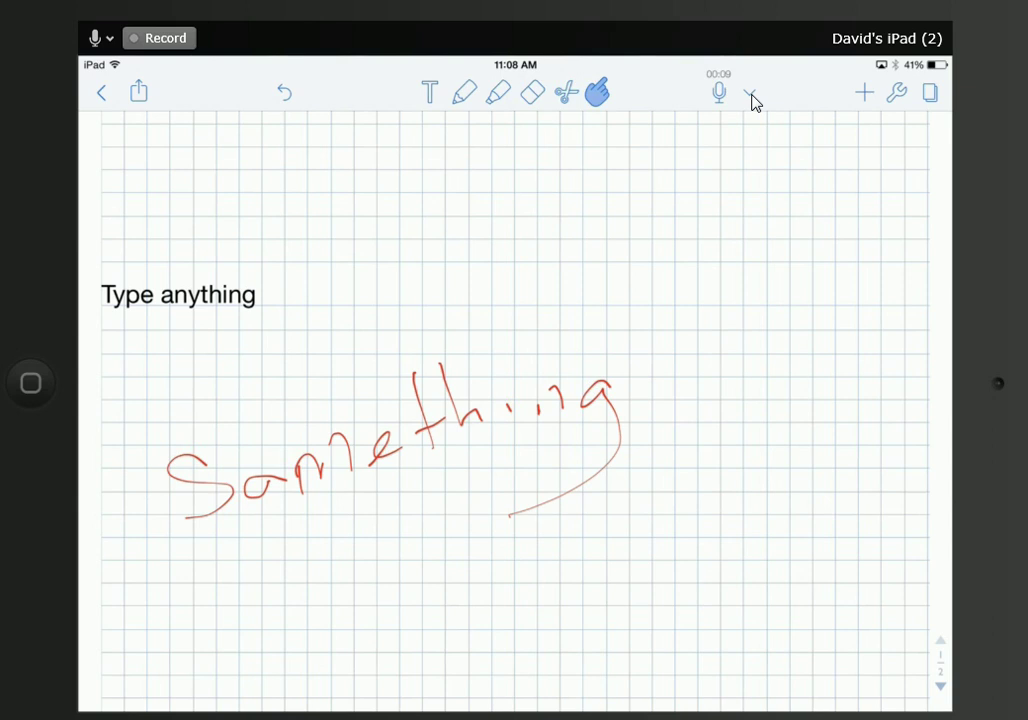
# Insert a hand-drawn figure of a bell-shaped curve with axes and dividing lines beside the typed text.
pyautogui.click(862, 93)
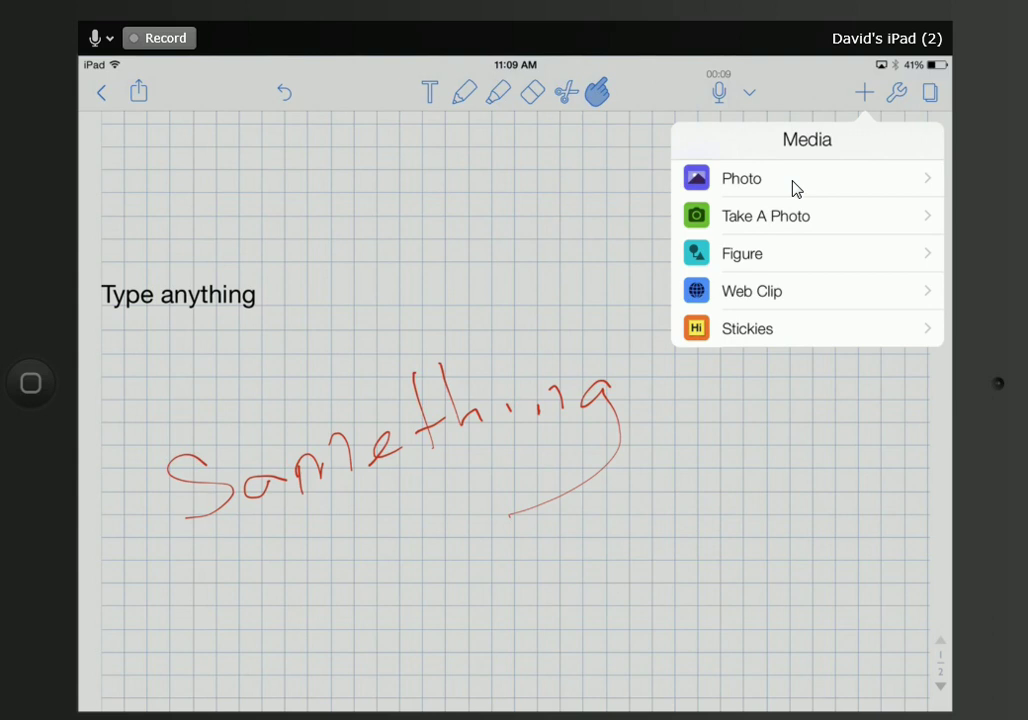
pyautogui.click(782, 267)
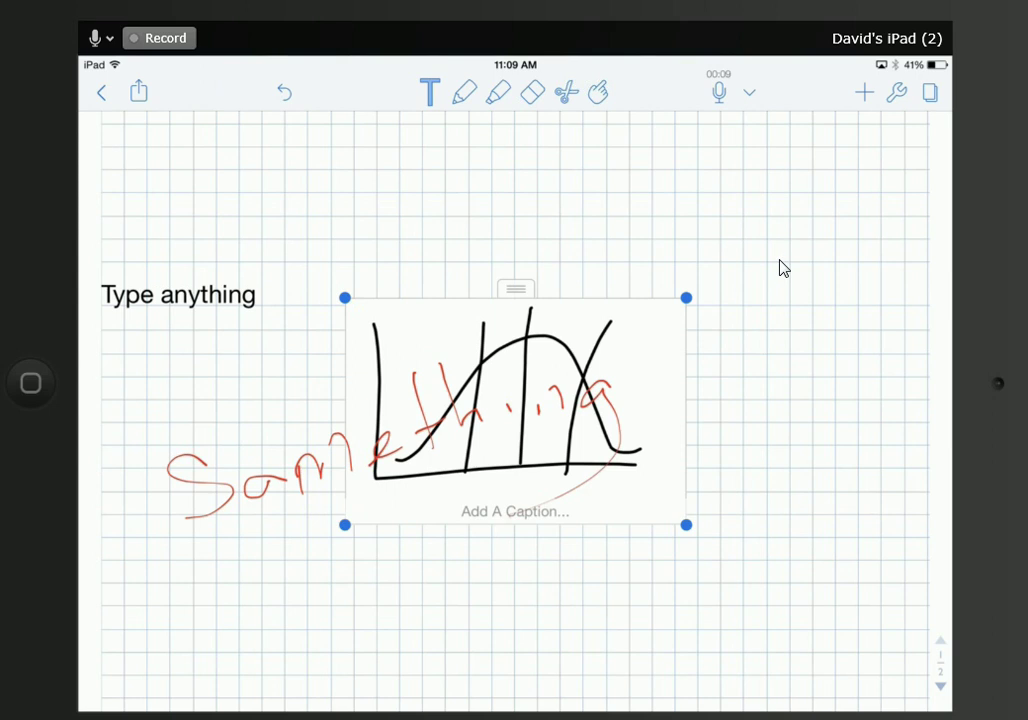
# Show the note's page overview and open its search.
pyautogui.click(930, 93)
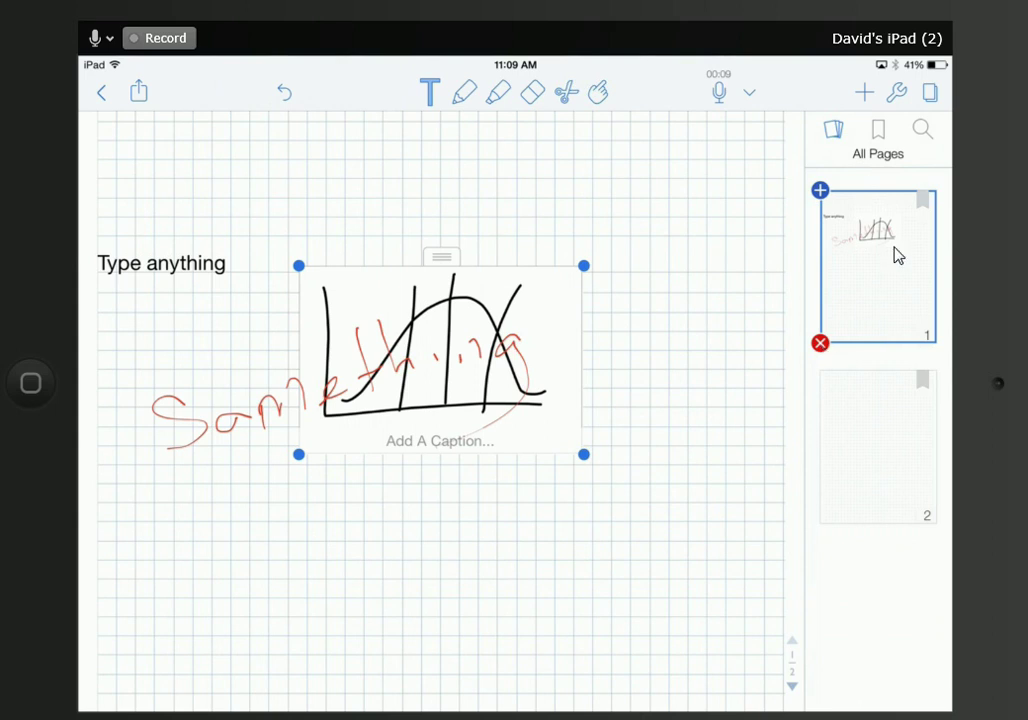
pyautogui.click(922, 131)
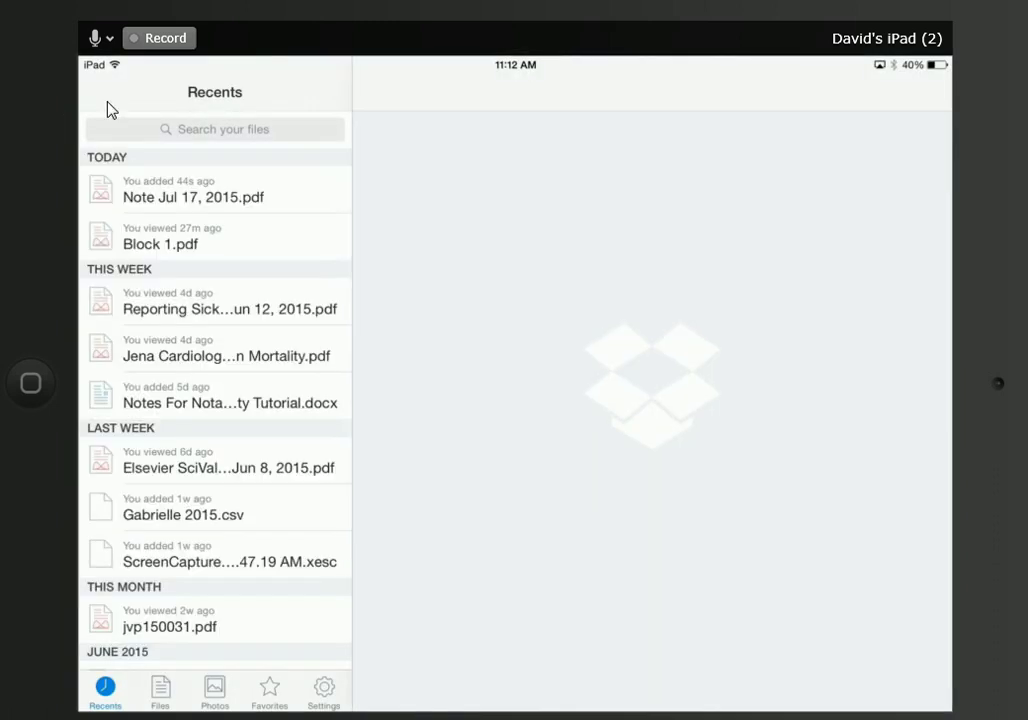
# Send Note Jul 17, 2015.pdf from Dropbox to Notability and import it as a new note.
pyautogui.click(230, 206)
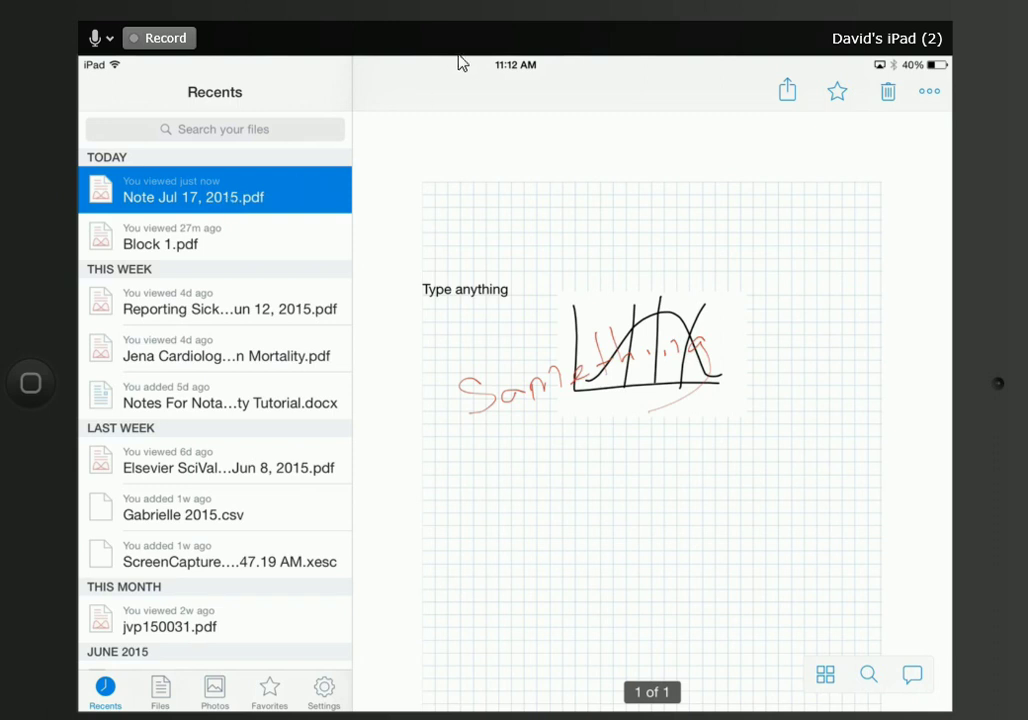
pyautogui.click(785, 93)
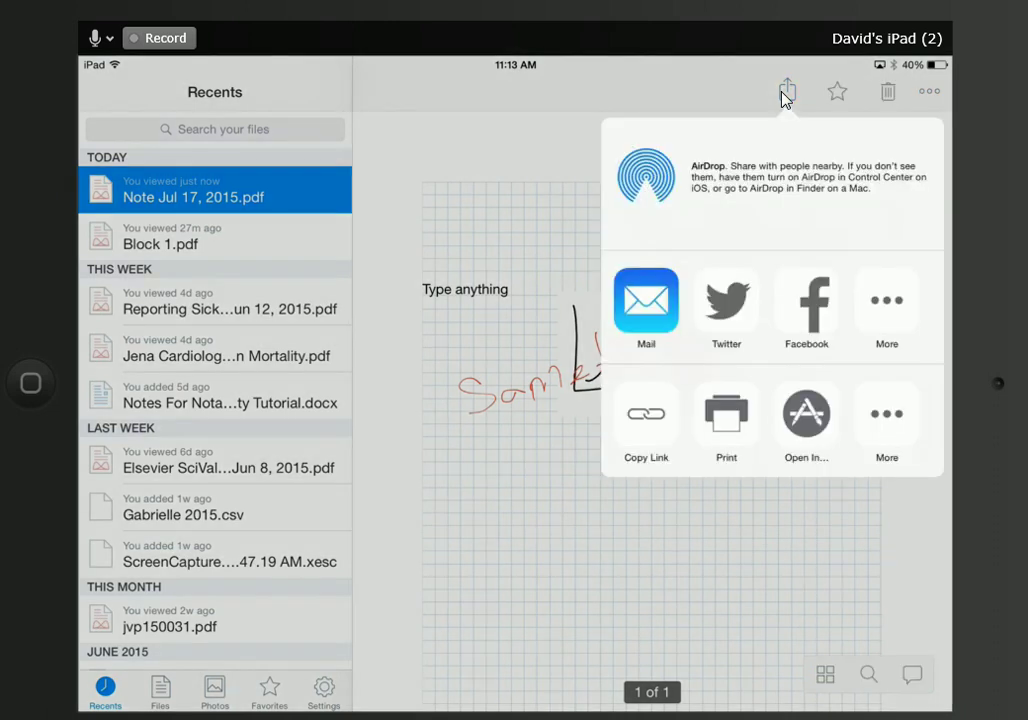
pyautogui.click(818, 428)
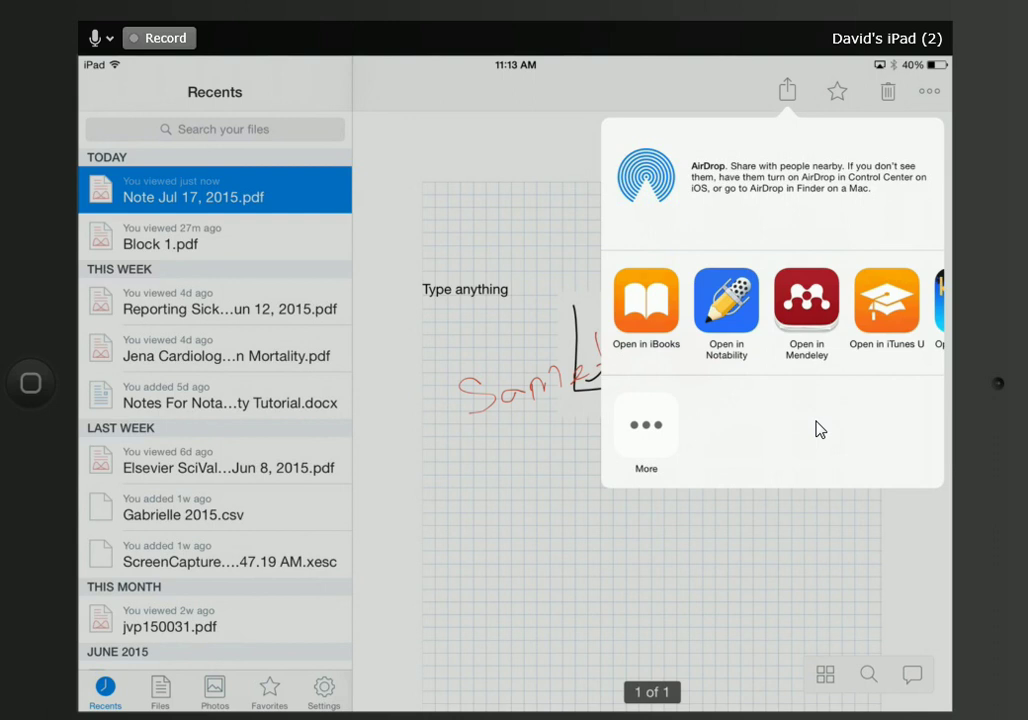
pyautogui.click(726, 300)
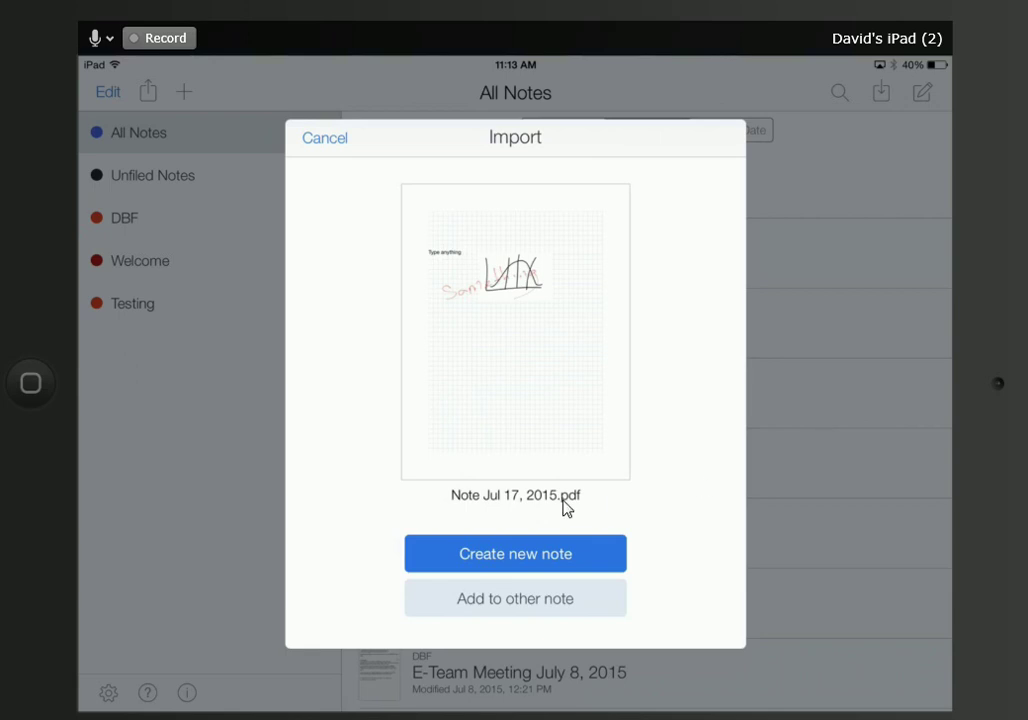
pyautogui.click(540, 556)
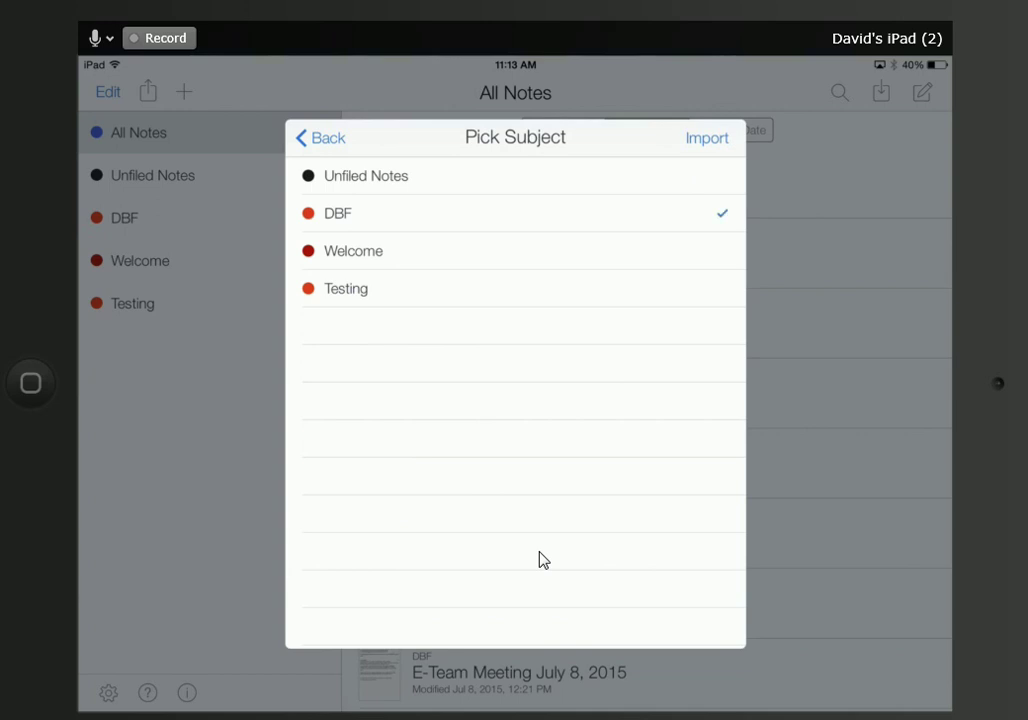
pyautogui.click(540, 556)
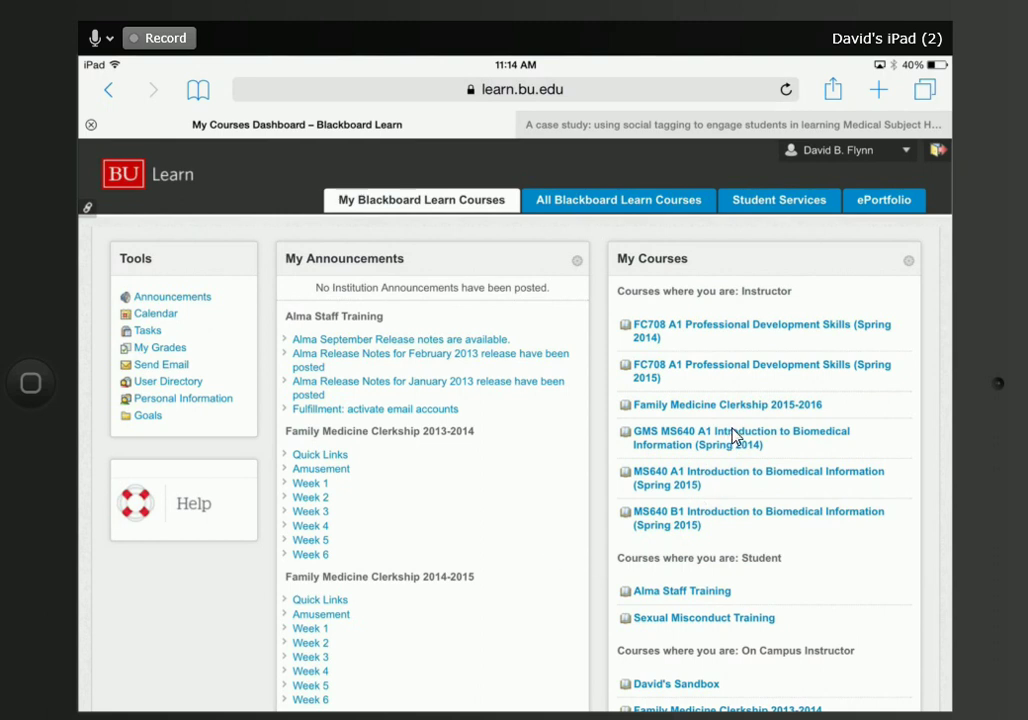
# Open the syllabus of the MS640 A1 Introduction to Biomedical Information (Spring 2015) course.
pyautogui.click(699, 477)
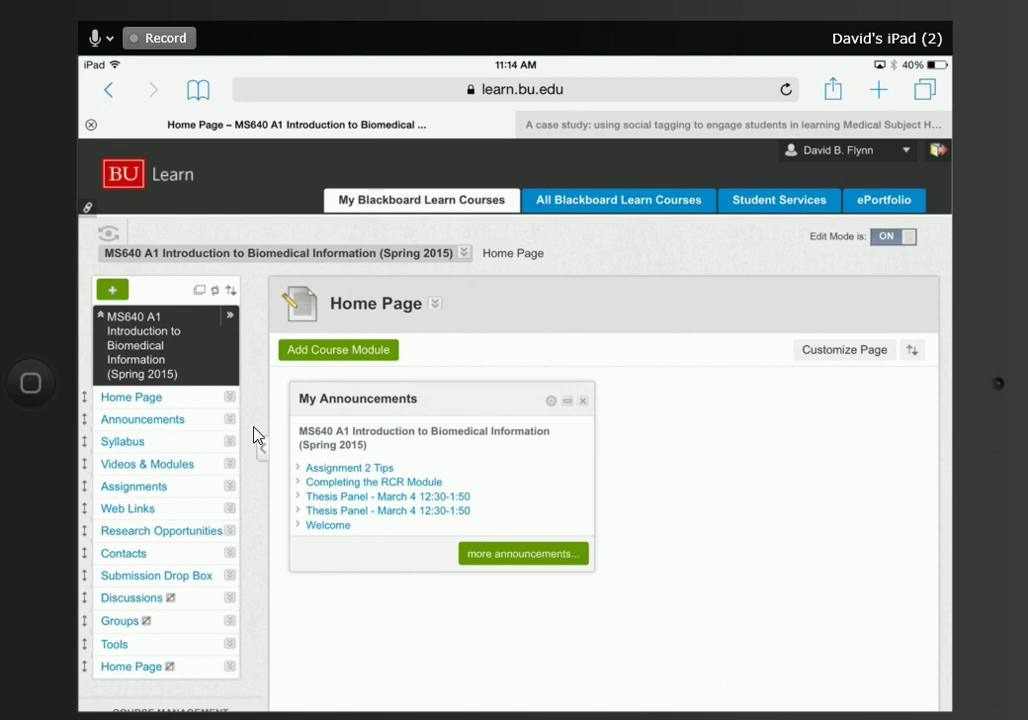
pyautogui.click(122, 441)
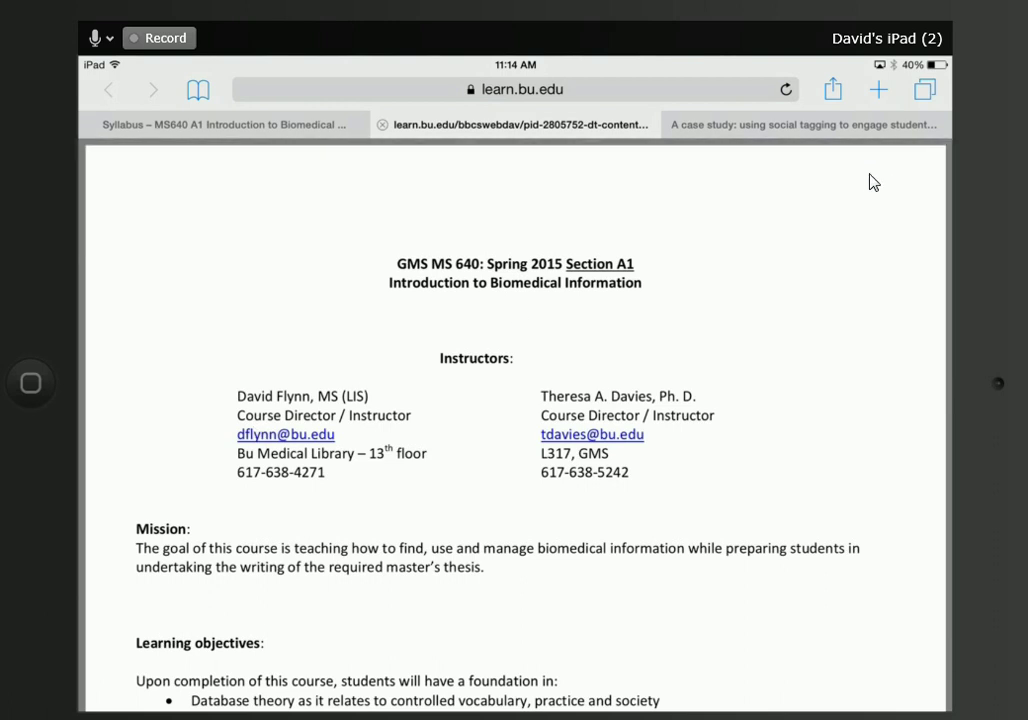
# Open the syllabus PDF in Notability and import it as a new note.
pyautogui.click(903, 157)
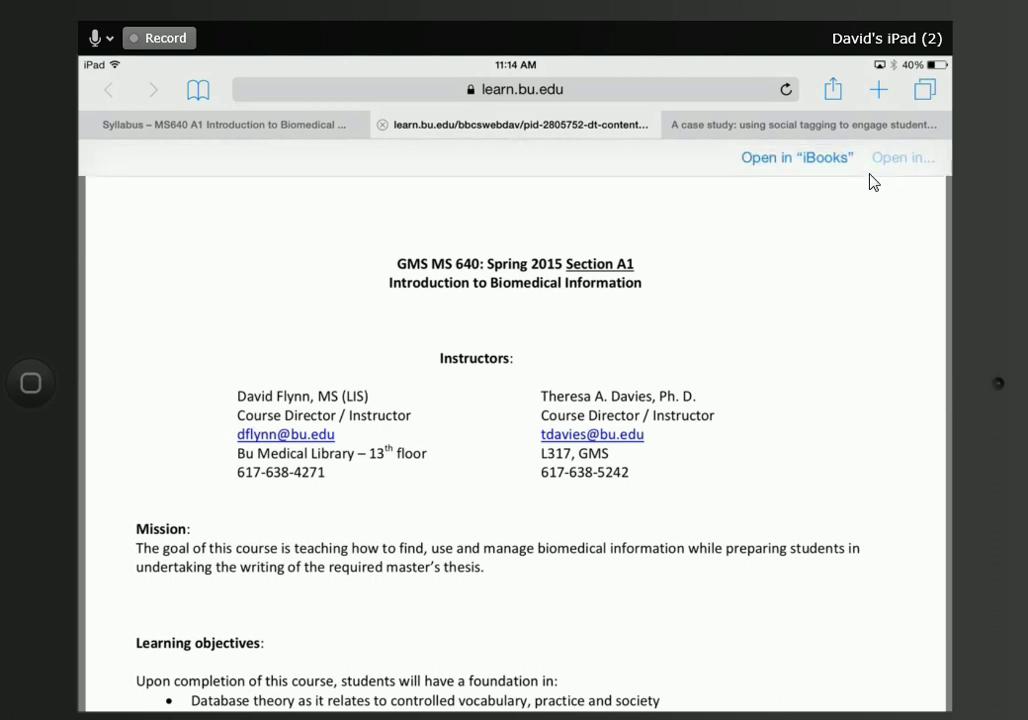
pyautogui.click(726, 366)
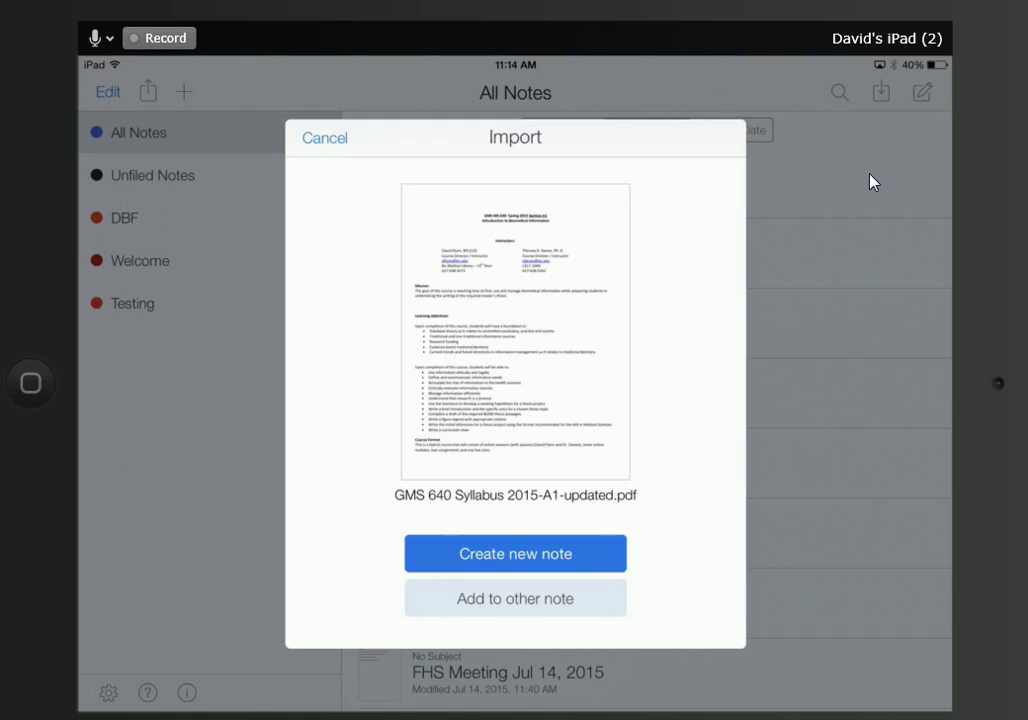
pyautogui.click(533, 606)
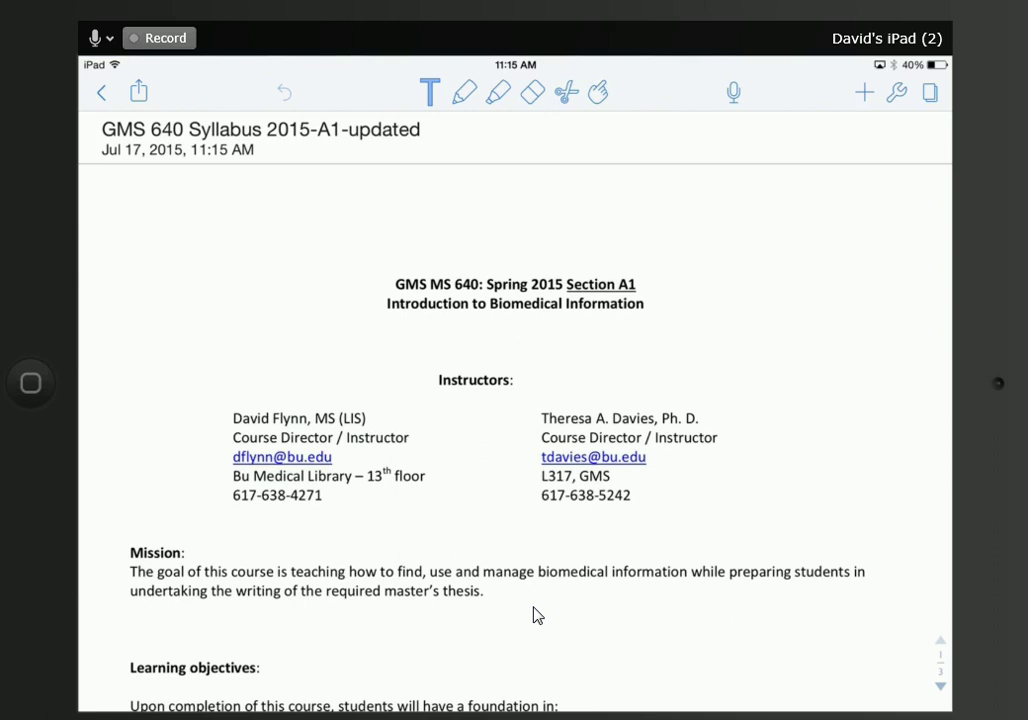
# Circle the second instructor's contact details in the imported syllabus with the red pen.
pyautogui.click(472, 106)
pyautogui.moveTo(711, 367)
pyautogui.mouseDown()
pyautogui.moveTo(475, 398)
pyautogui.moveTo(795, 395)
pyautogui.moveTo(780, 388)
pyautogui.mouseUp()
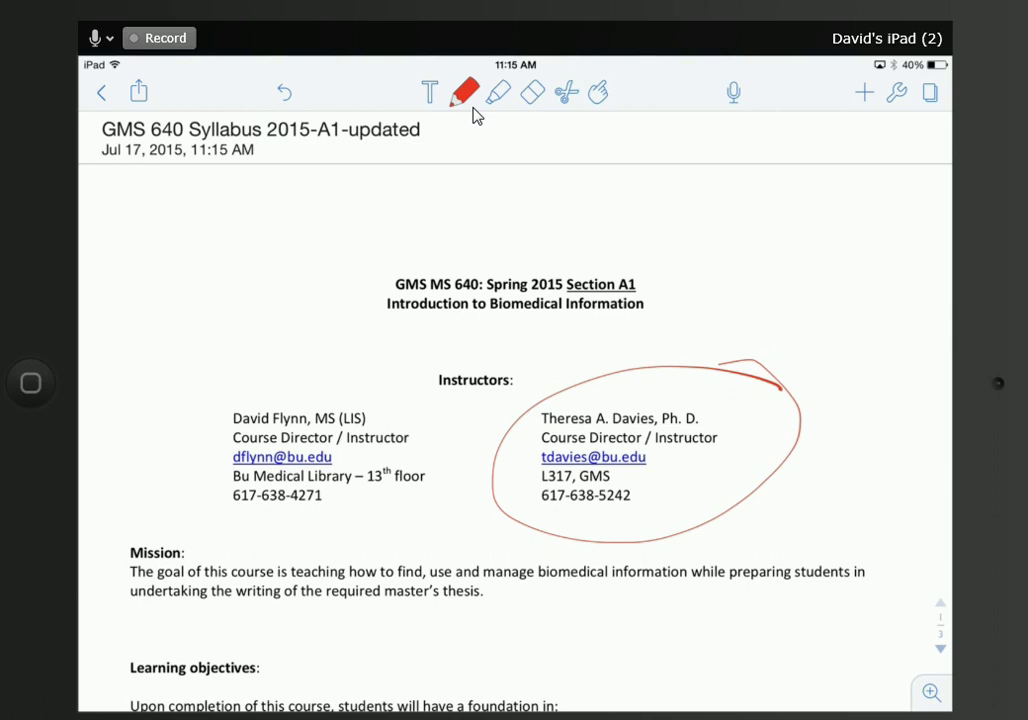
# Handwrite "GREAT!" with the red pen above the circled instructor details on the syllabus.
pyautogui.moveTo(629, 324)
pyautogui.mouseDown()
pyautogui.moveTo(578, 378)
pyautogui.moveTo(648, 342)
pyautogui.moveTo(672, 358)
pyautogui.mouseUp()
pyautogui.moveTo(708, 306)
pyautogui.mouseDown()
pyautogui.moveTo(730, 342)
pyautogui.moveTo(732, 292)
pyautogui.mouseUp()
pyautogui.moveTo(766, 332)
pyautogui.mouseDown()
pyautogui.moveTo(800, 322)
pyautogui.moveTo(868, 270)
pyautogui.mouseUp()
pyautogui.moveTo(841, 288); pyautogui.dragTo(849, 340)
pyautogui.moveTo(879, 218); pyautogui.dragTo(895, 298)
pyautogui.click(914, 326)
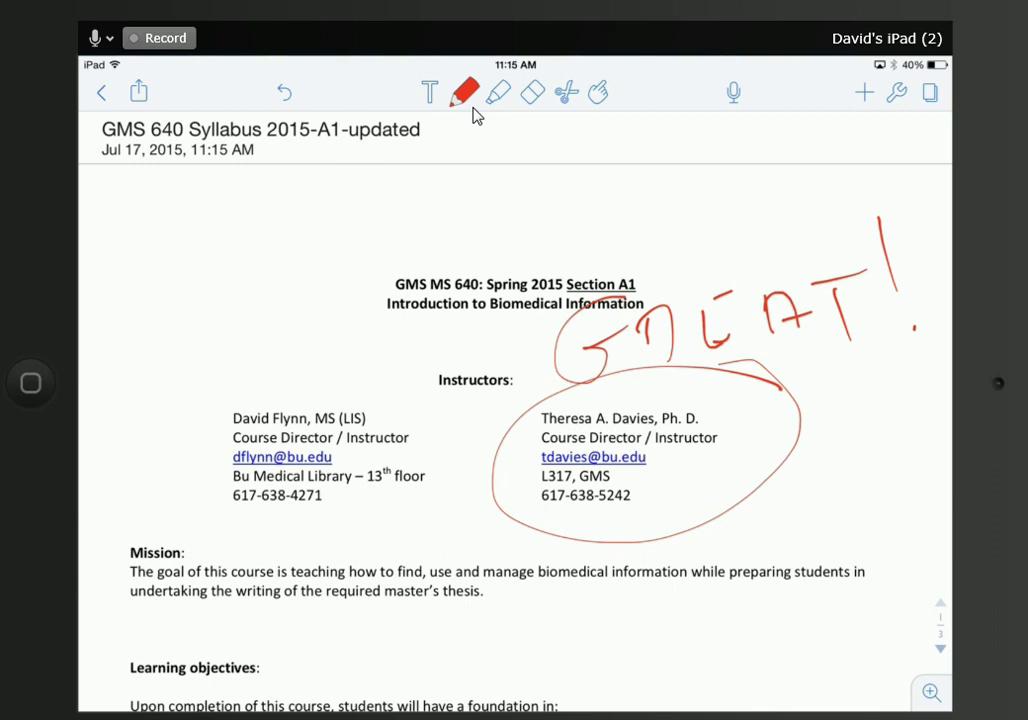
# Look through the three pages of the imported syllabus in view mode, from the learning objectives to the final assignment dates.
pyautogui.click(599, 94)
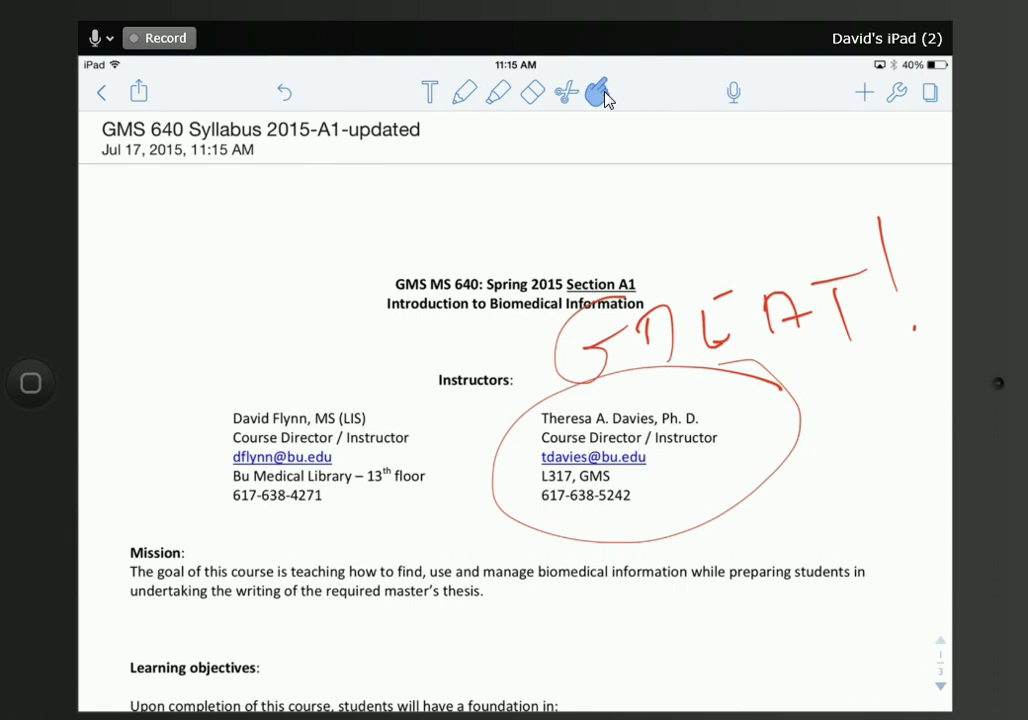
pyautogui.scroll(-15, 515, 410)
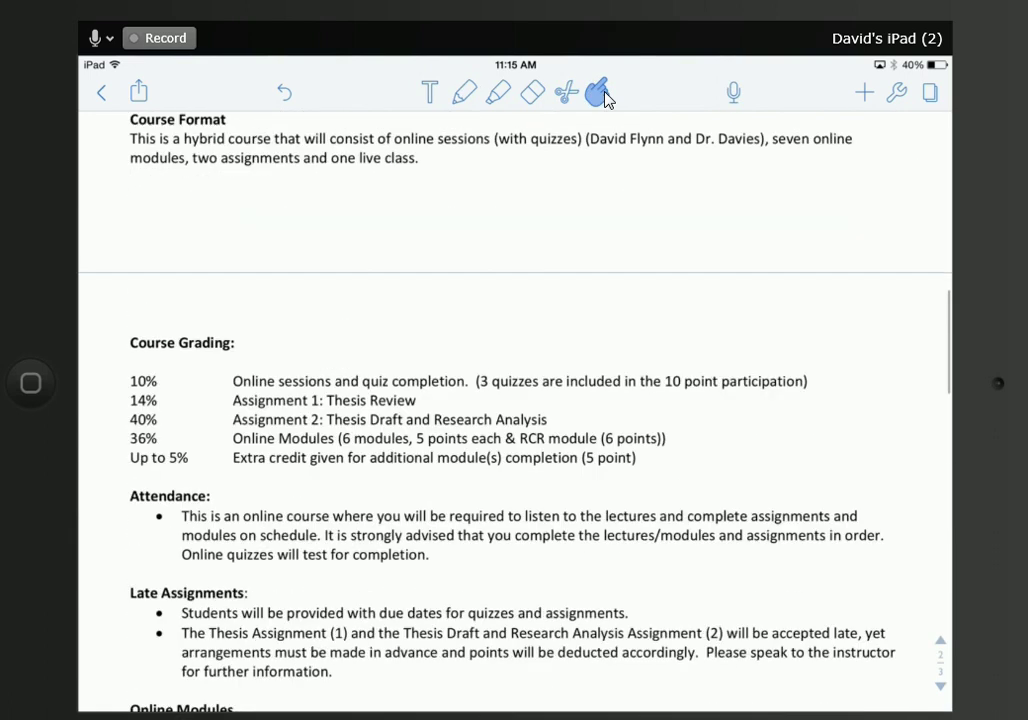
pyautogui.scroll(-15, 515, 410)
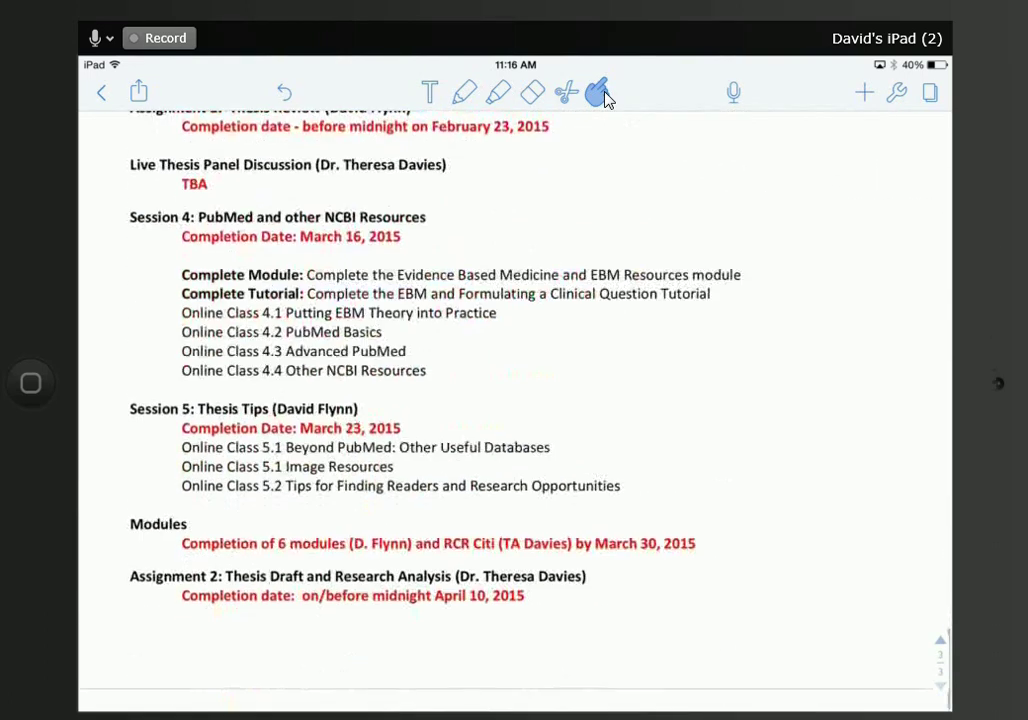
pyautogui.scroll(5, 515, 410)
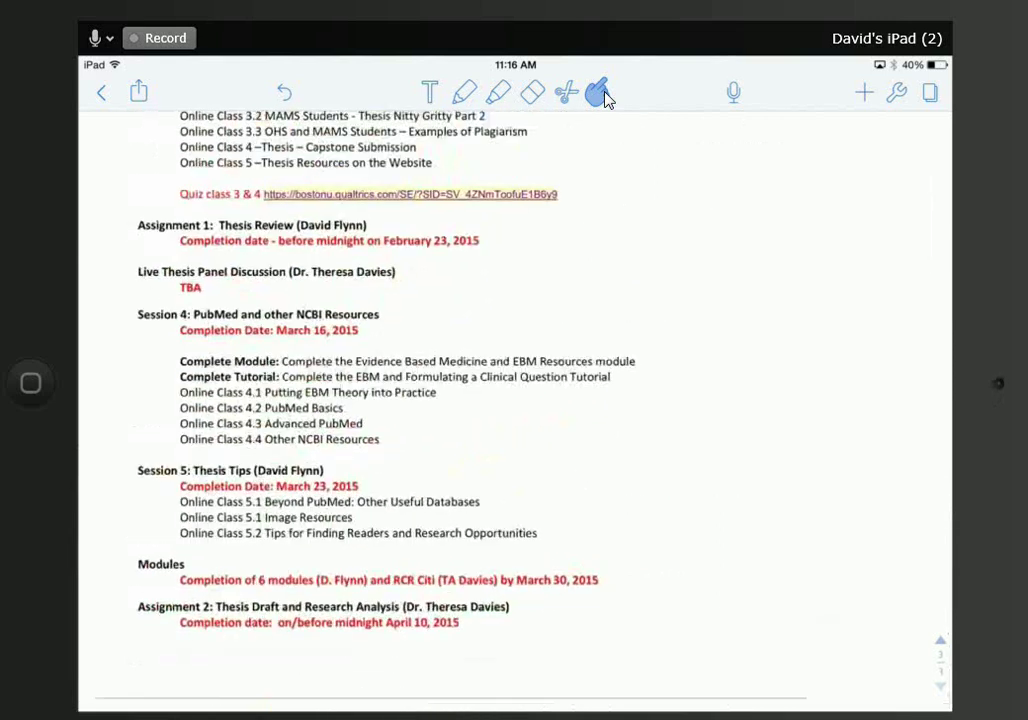
pyautogui.scroll(-5, 515, 410)
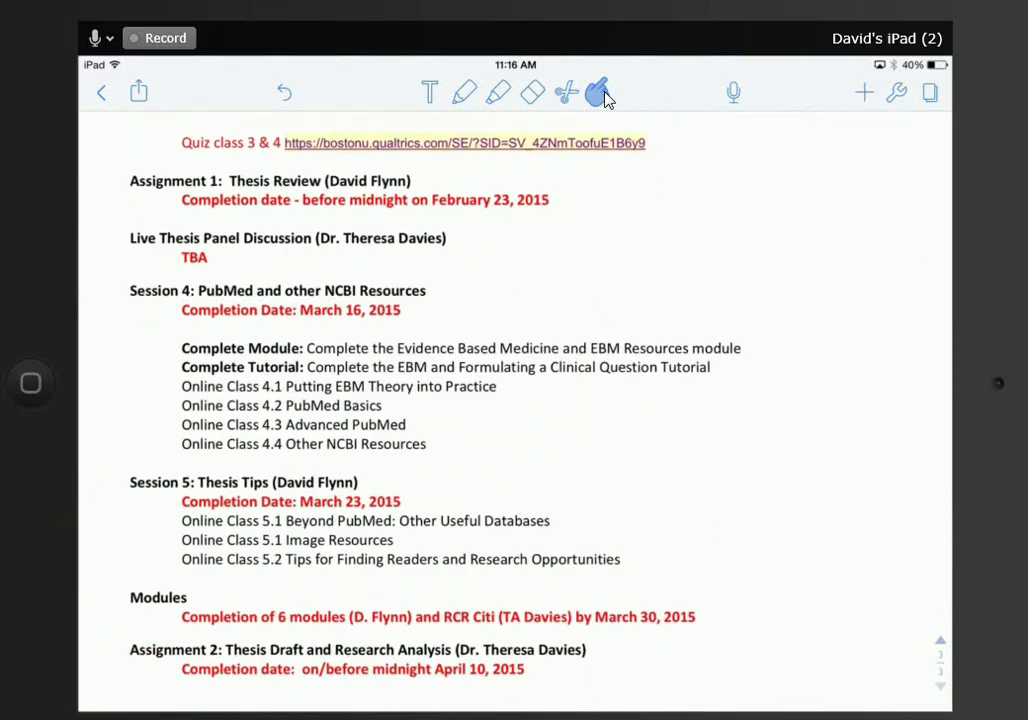
pyautogui.scroll(15, 515, 410)
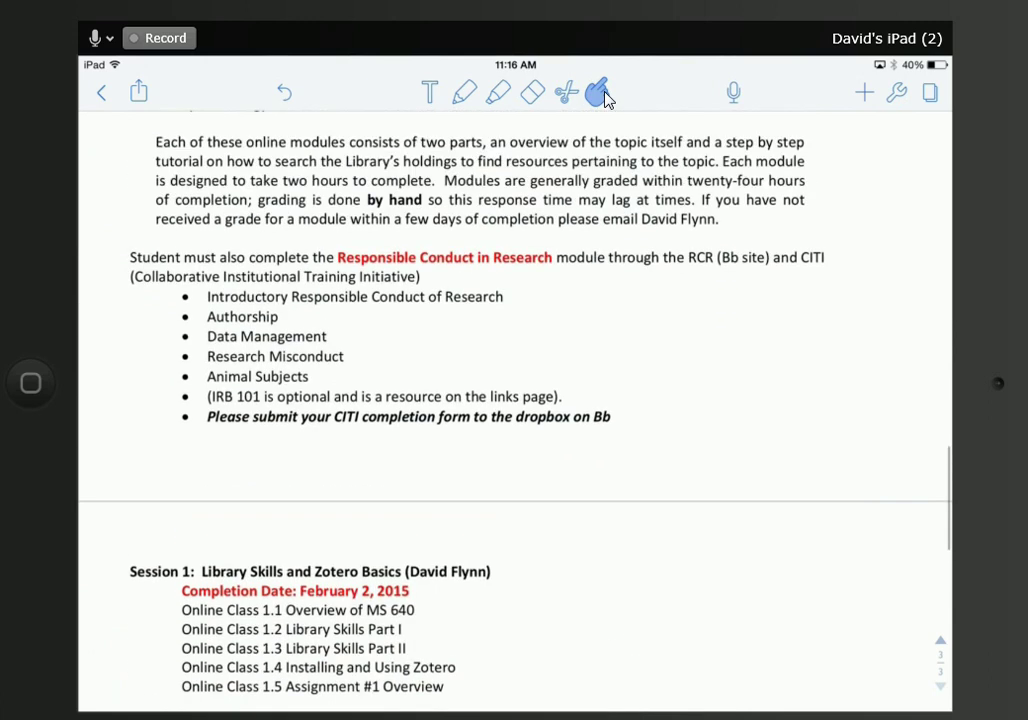
pyautogui.scroll(15, 515, 410)
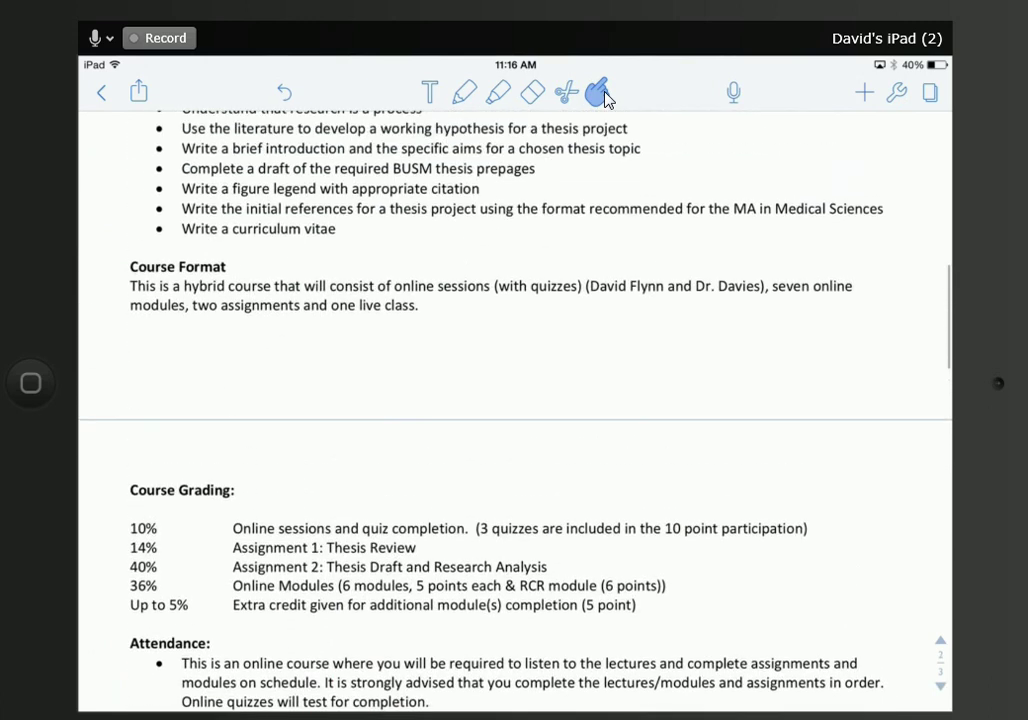
pyautogui.scroll(5, 515, 410)
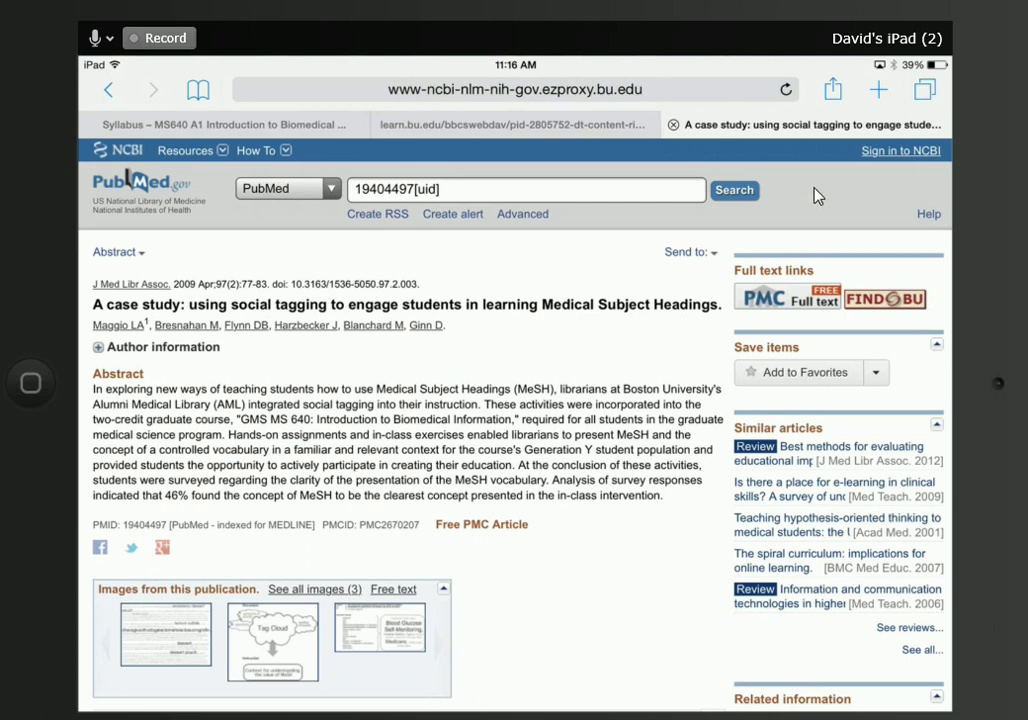
# Open the free PMC full-text PDF of the social tagging case study from PubMed and import it into Notability as a new note.
pyautogui.click(781, 302)
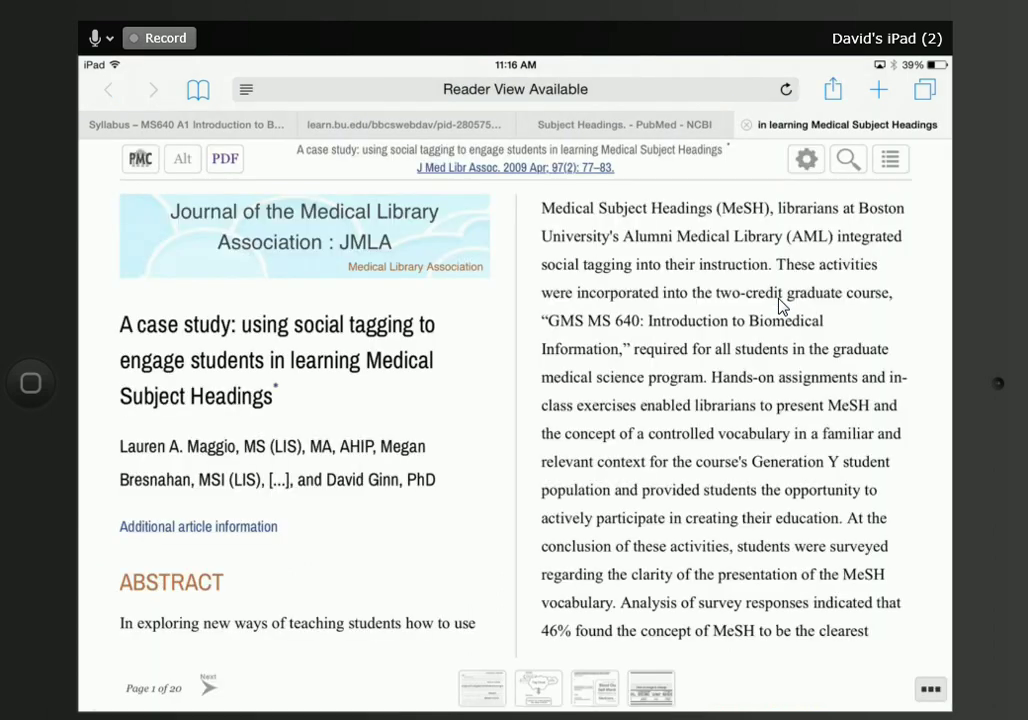
pyautogui.click(226, 159)
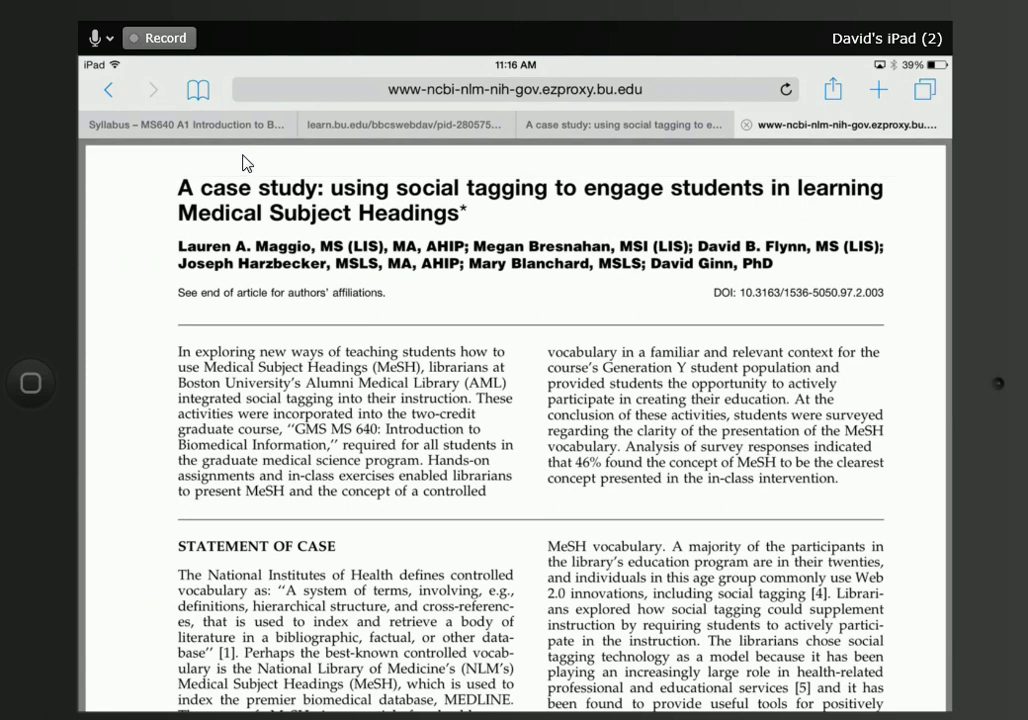
pyautogui.click(243, 163)
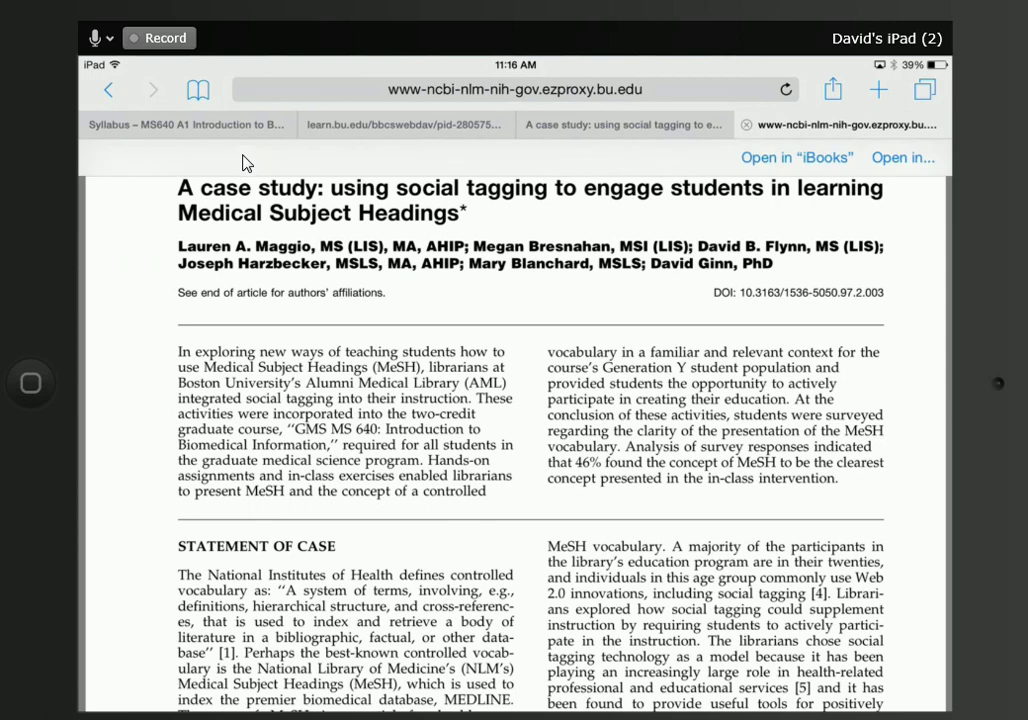
pyautogui.click(903, 157)
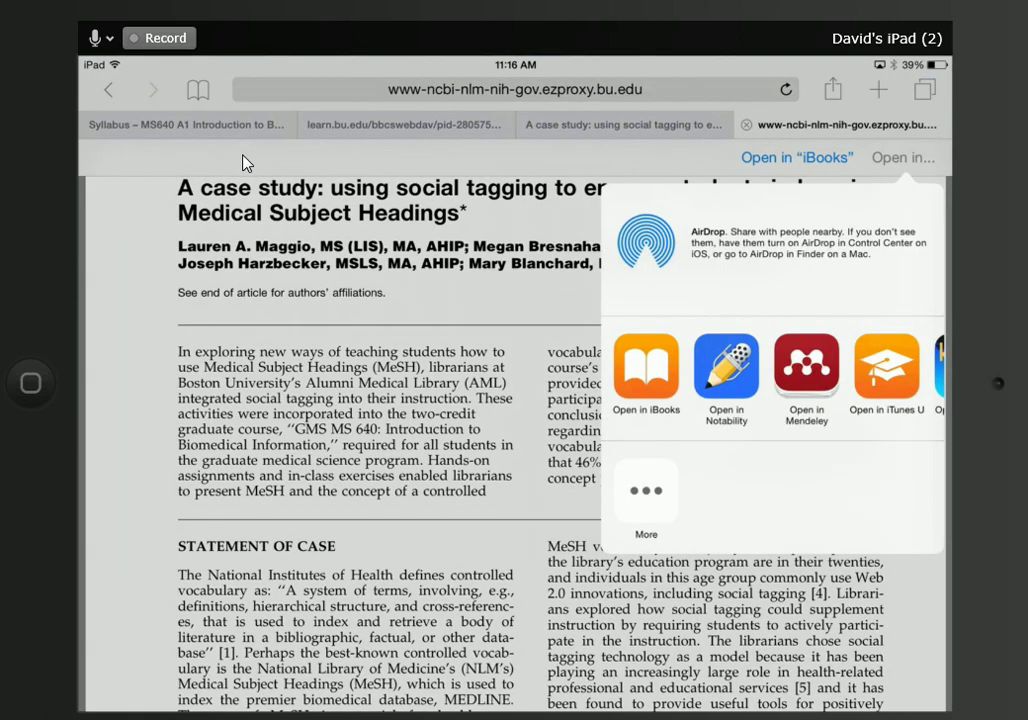
pyautogui.click(726, 366)
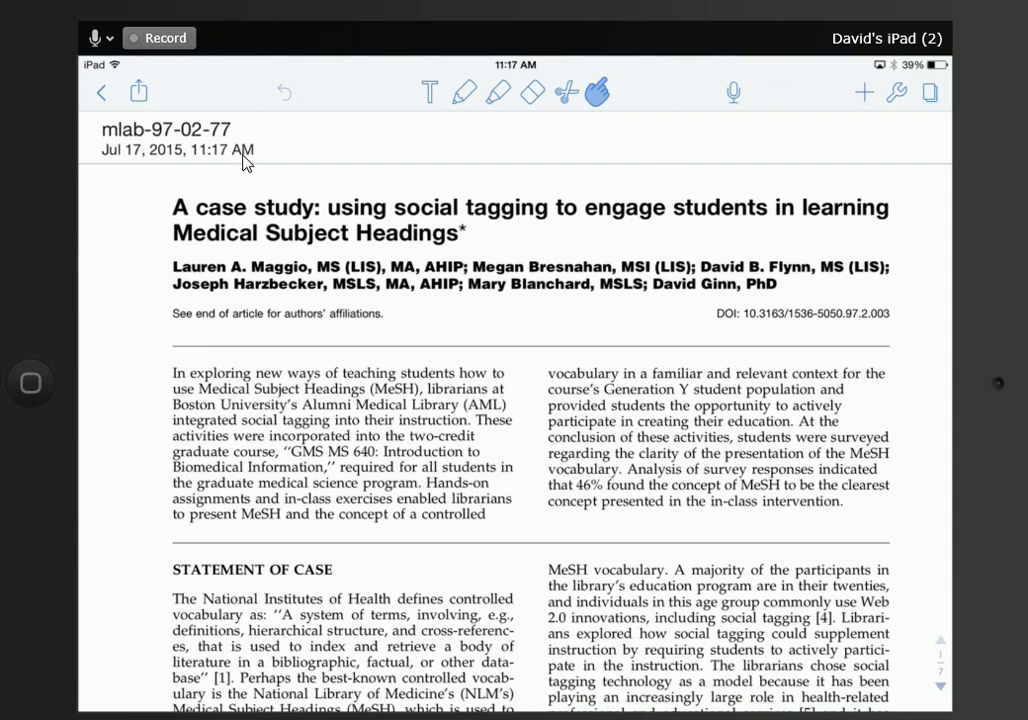
# Highlight the first column of the article's abstract in yellow.
pyautogui.click(497, 95)
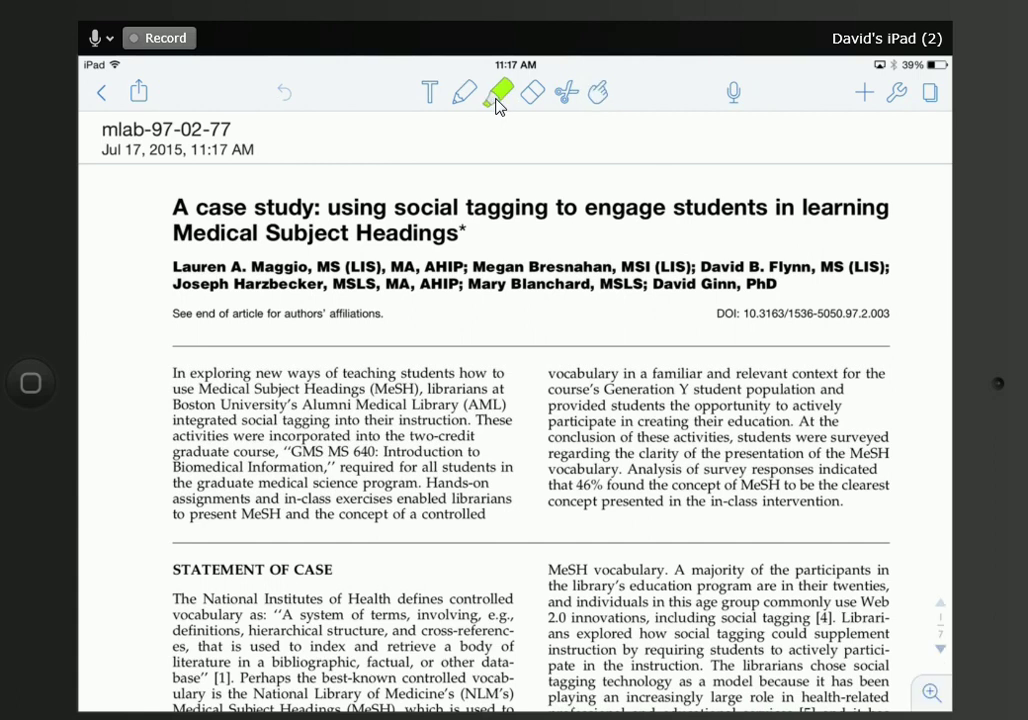
pyautogui.click(497, 95)
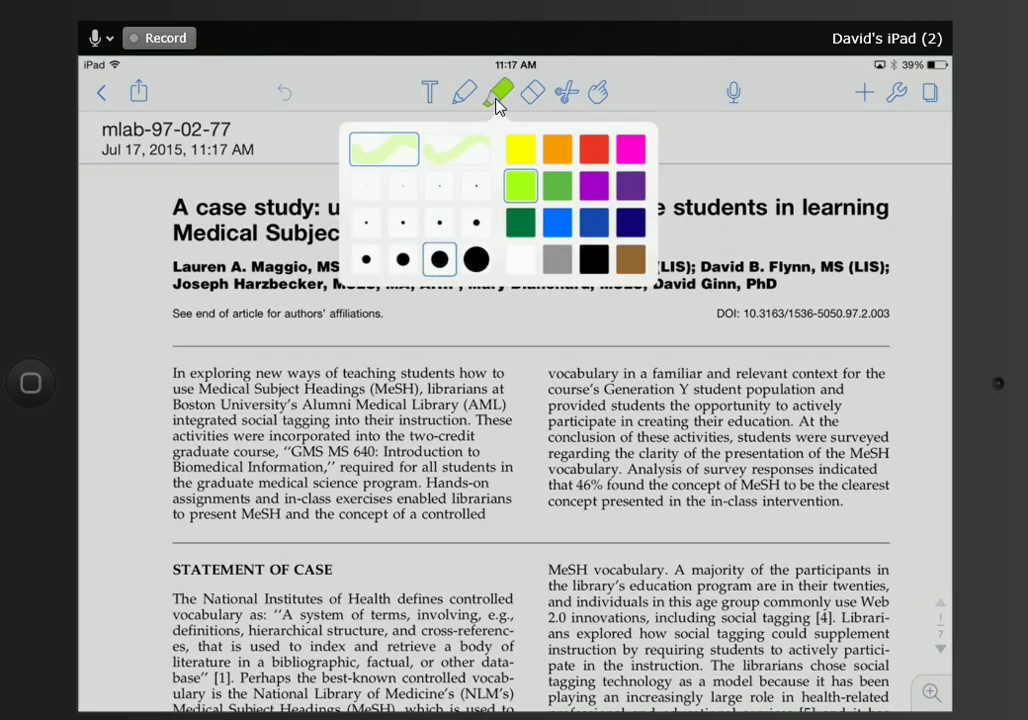
pyautogui.click(520, 149)
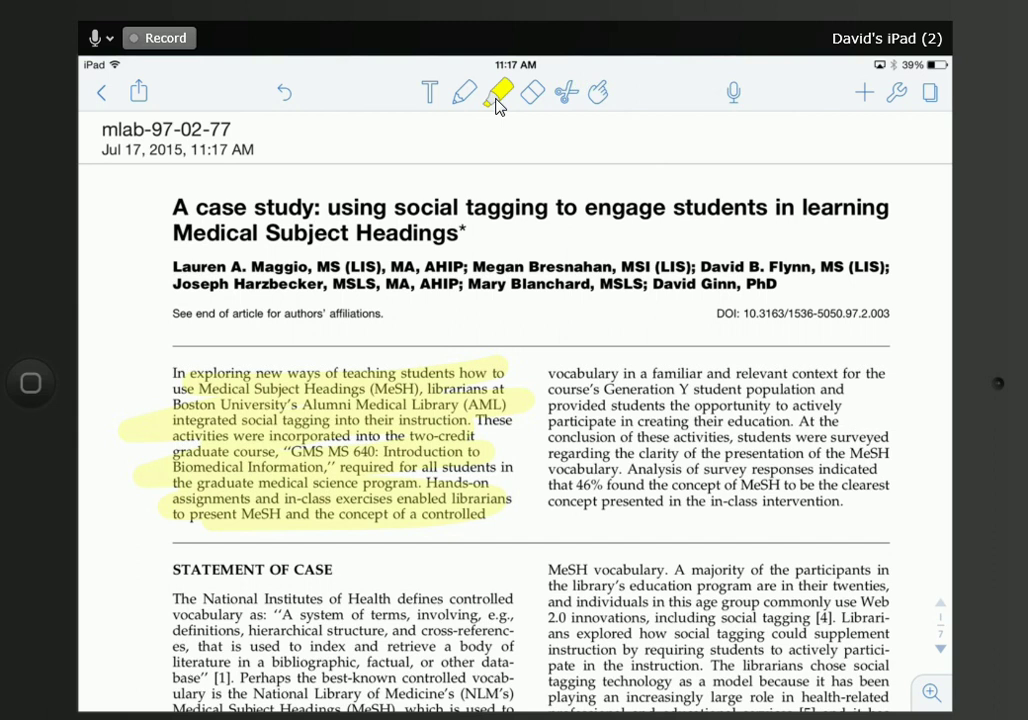
# Switch the highlighter colour to red and highlight the second column of the article's abstract.
pyautogui.click(497, 94)
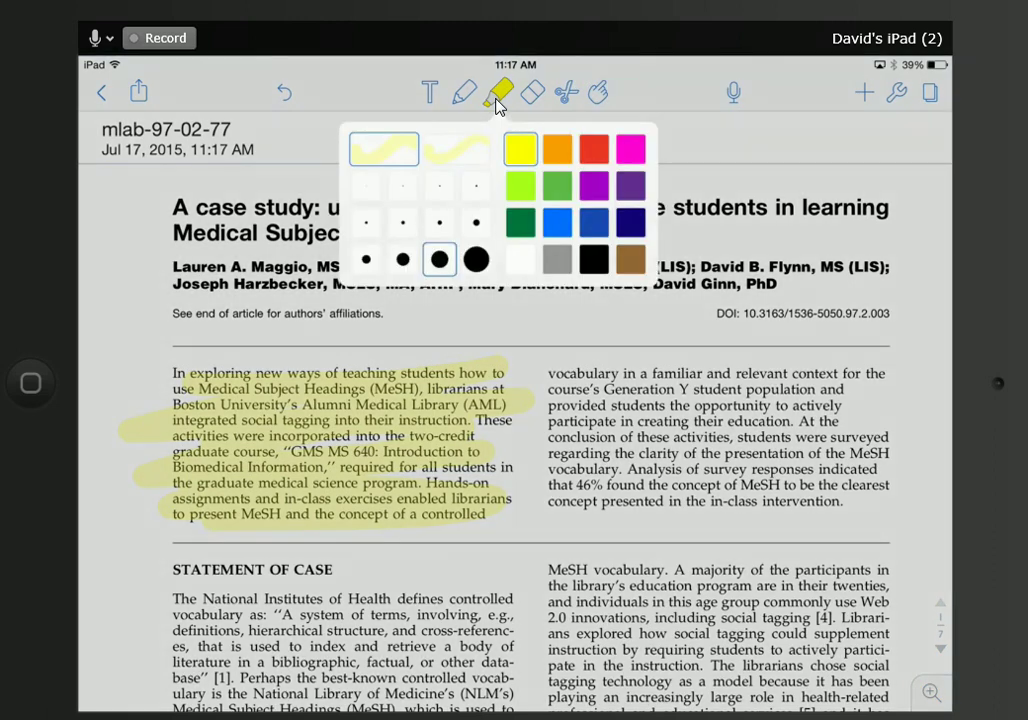
pyautogui.click(594, 148)
pyautogui.moveTo(548, 373)
pyautogui.mouseDown()
pyautogui.moveTo(905, 355)
pyautogui.moveTo(515, 420)
pyautogui.moveTo(845, 503)
pyautogui.moveTo(553, 533)
pyautogui.mouseUp()
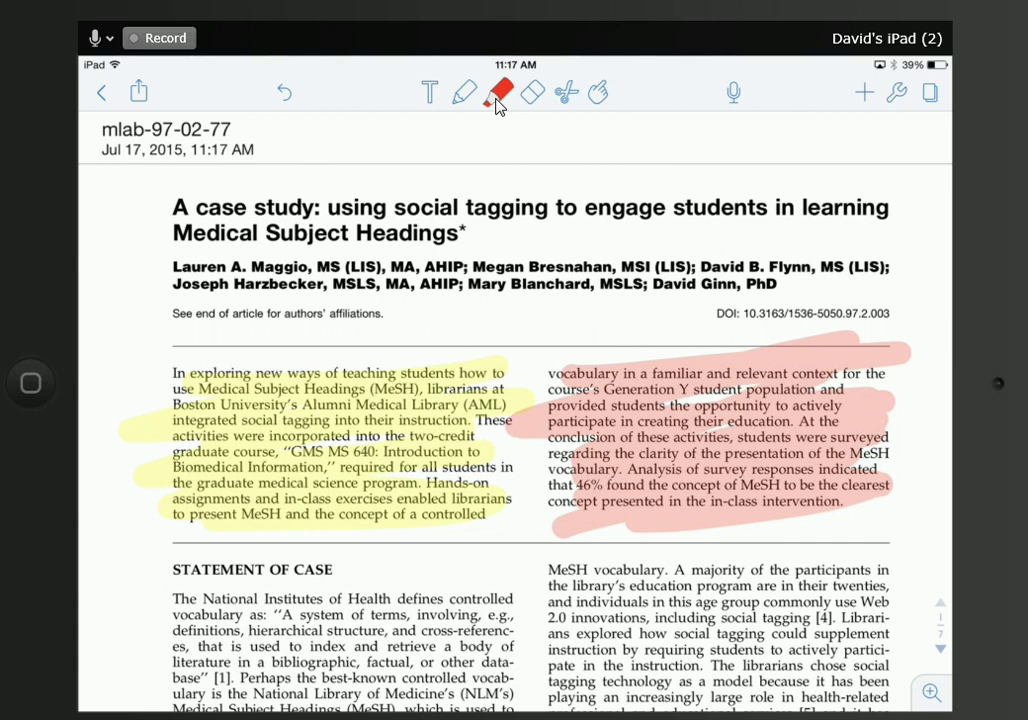
pyautogui.click(496, 98)
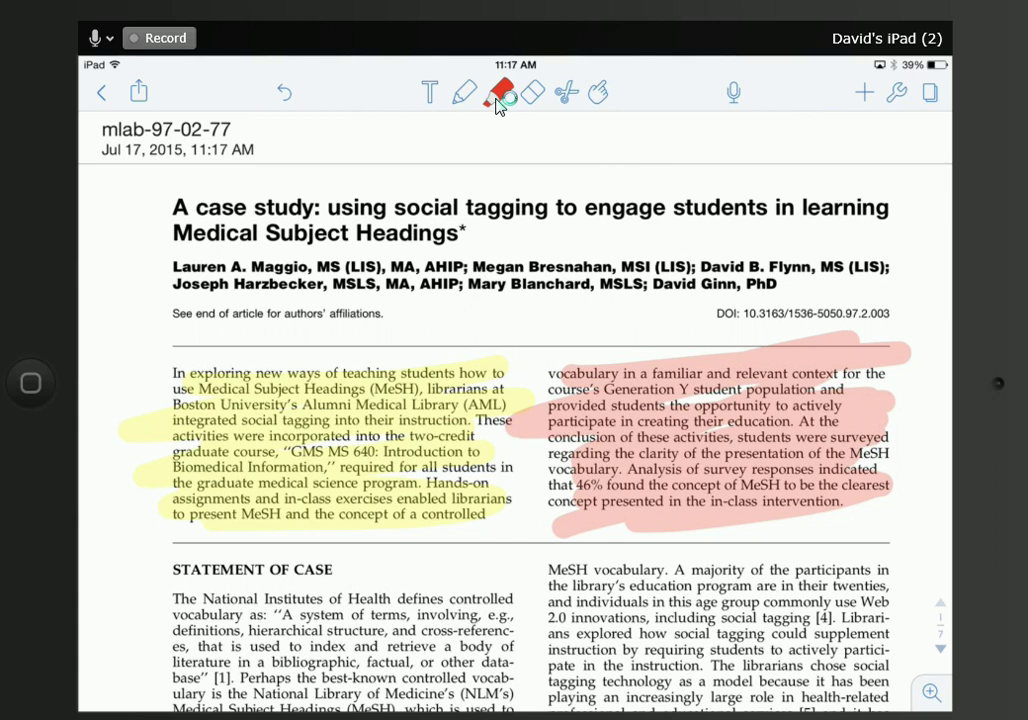